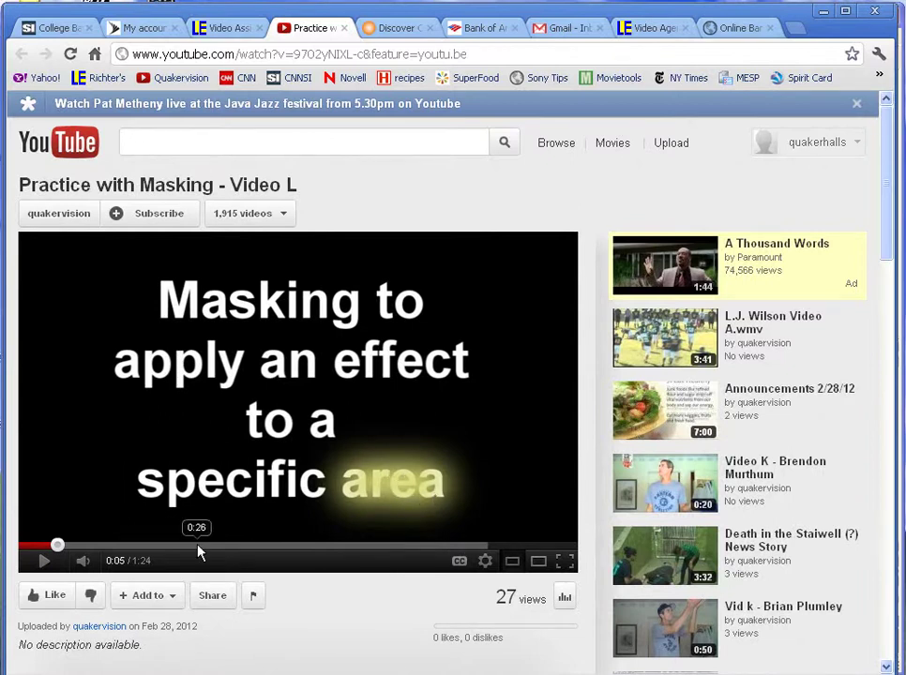
View the masking example video at 0:18 and check the raw file's network folder path on the assignments page.
{"action": "left_click", "coordinate": [144, 545]}
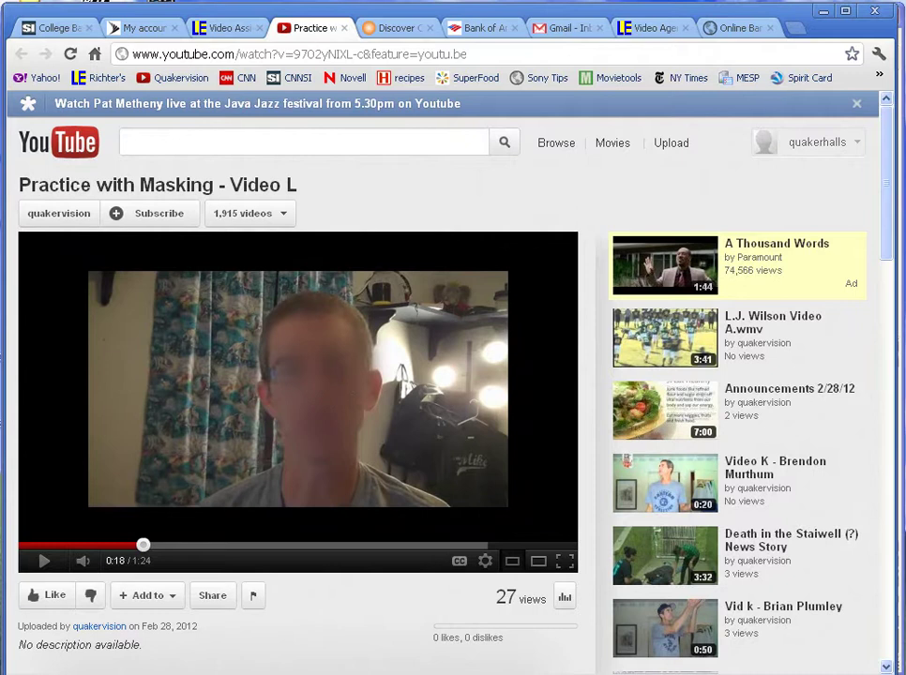
{"action": "key", "text": "alt+Tab"}
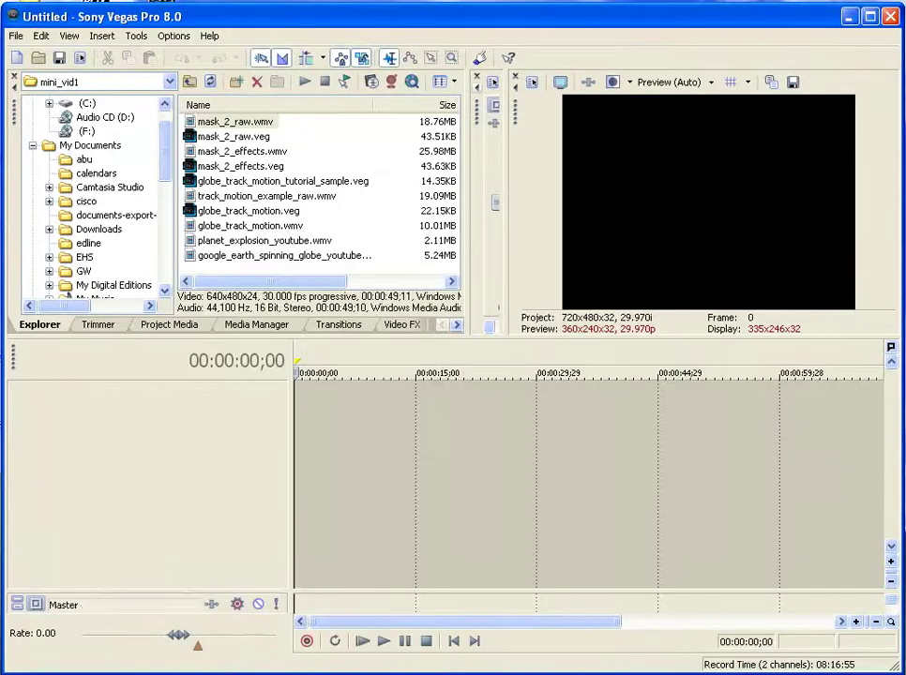
{"action": "key", "text": "alt+Tab"}
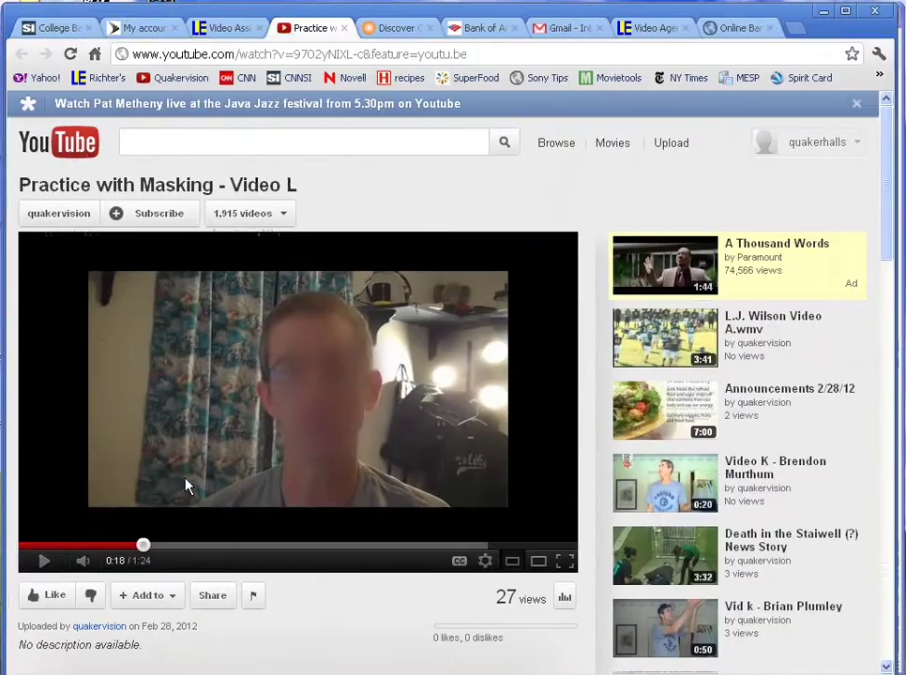
{"action": "left_click", "coordinate": [214, 27]}
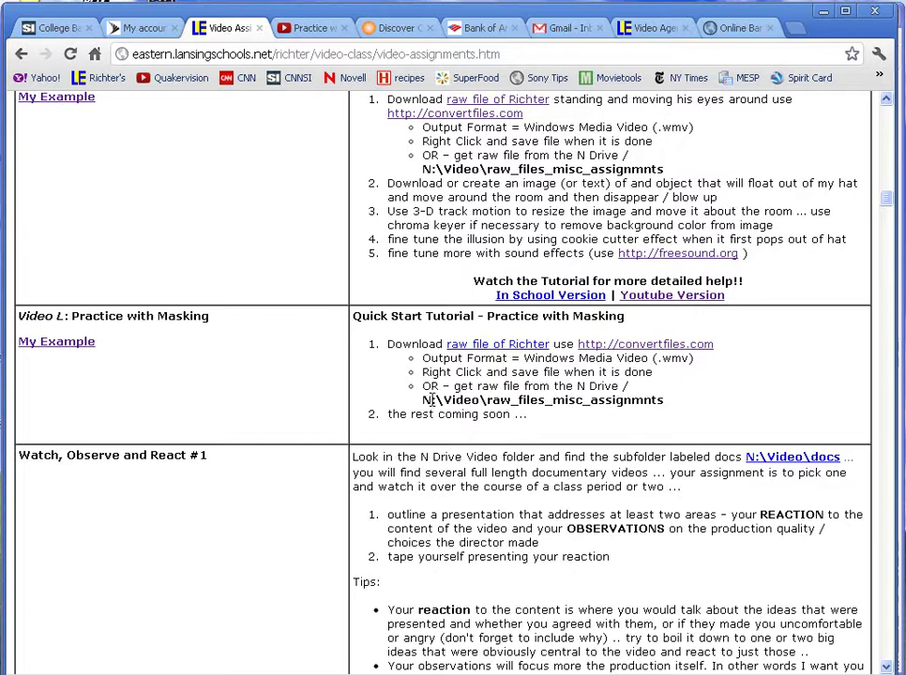
{"action": "left_click_drag", "start_coordinate": [428, 400], "coordinate": [537, 402]}
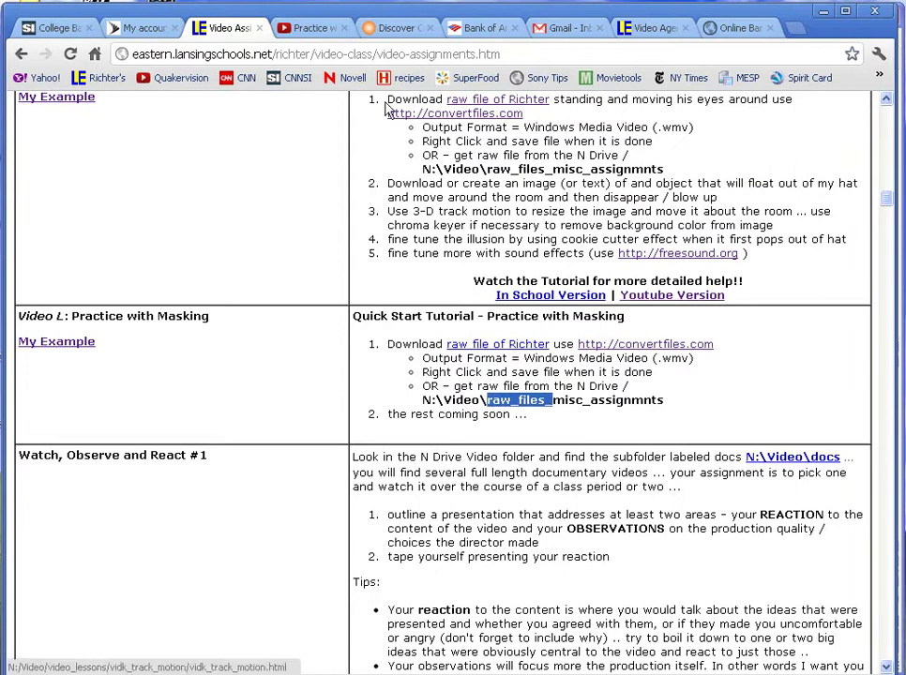
Switch to Sony Vegas Pro, place mask_2_raw.wmv at the start of the timeline and remove its audio event.
{"action": "key", "text": "alt+Tab"}
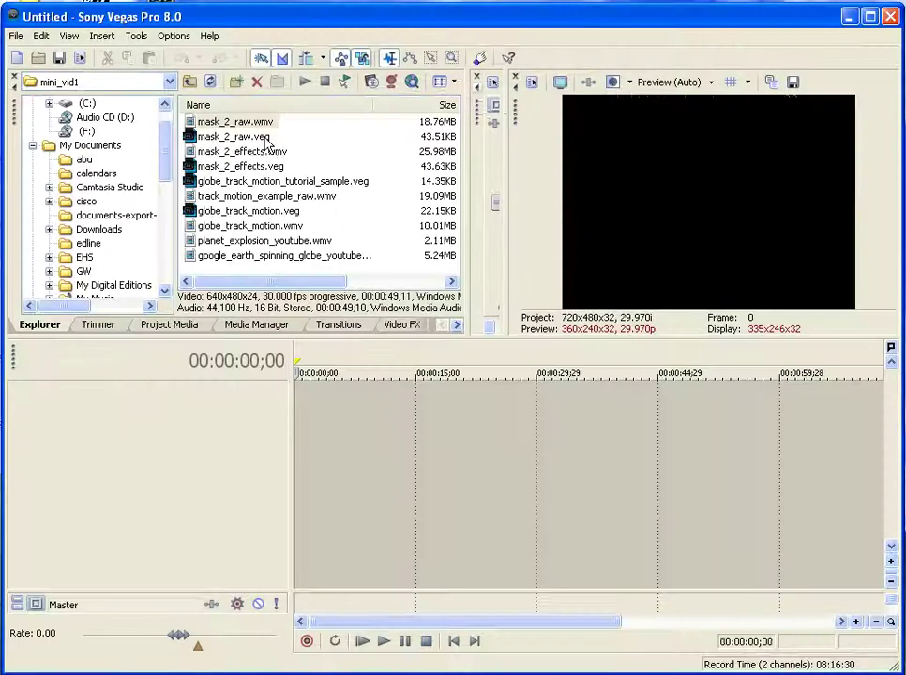
{"action": "mouse_move", "coordinate": [222, 132]}
{"action": "left_mouse_down"}
{"action": "mouse_move", "coordinate": [338, 348]}
{"action": "mouse_move", "coordinate": [330, 417]}
{"action": "mouse_move", "coordinate": [289, 415]}
{"action": "left_mouse_up"}
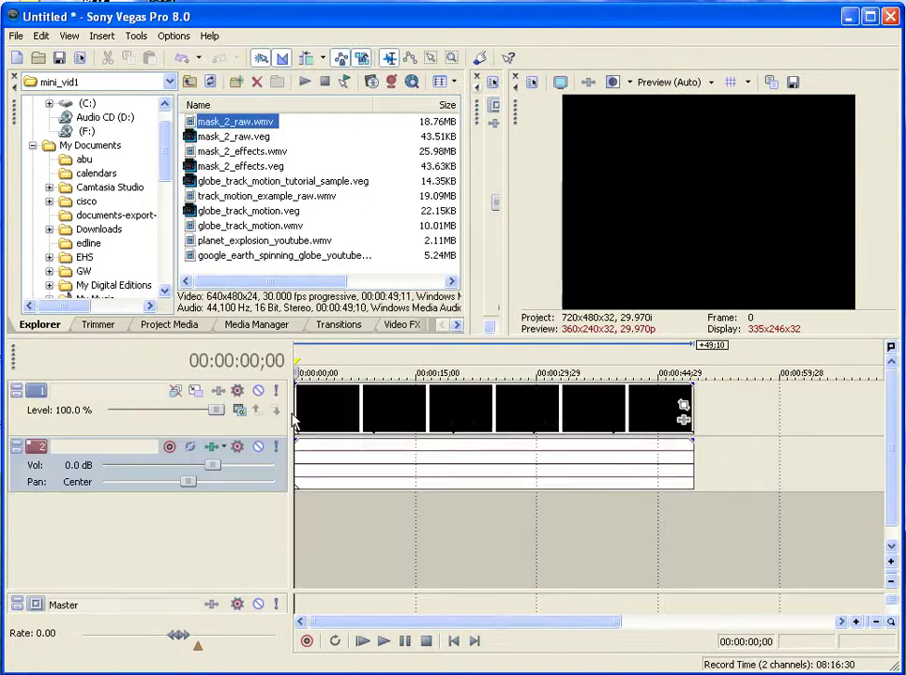
{"action": "left_click", "coordinate": [498, 413]}
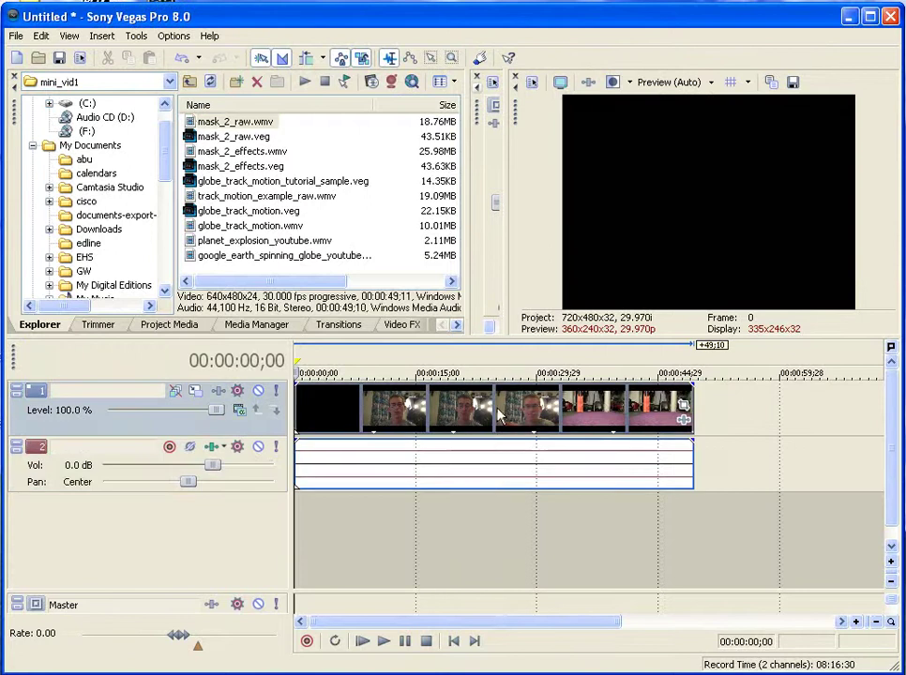
{"action": "left_click", "coordinate": [364, 65]}
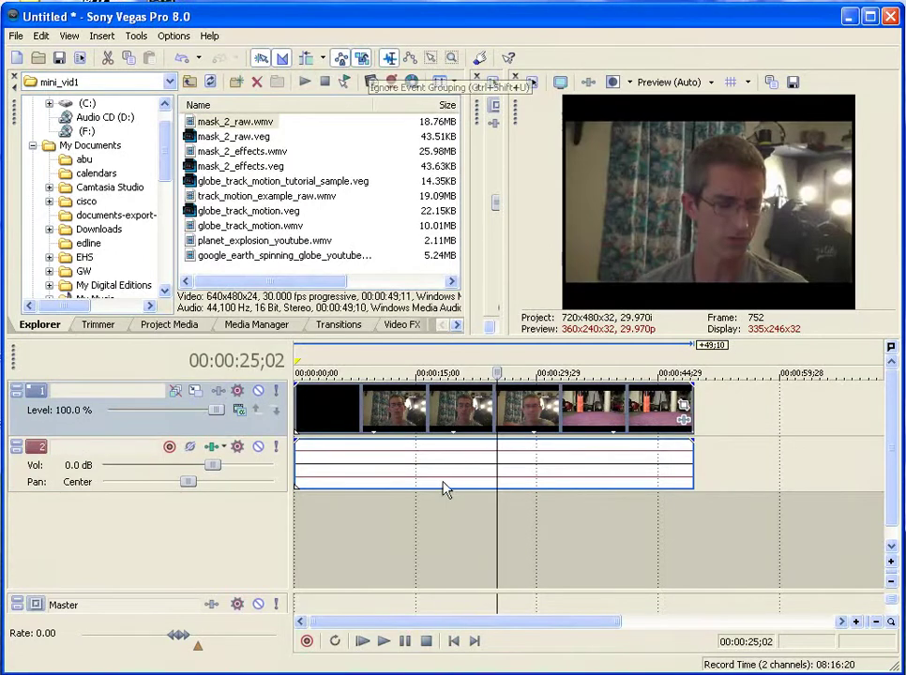
{"action": "left_click_drag", "start_coordinate": [445, 487], "coordinate": [514, 421]}
Split the video clip at 00:00:30;27, in the black gap between the face scene and the purple mat scene.
{"action": "left_click", "coordinate": [523, 420]}
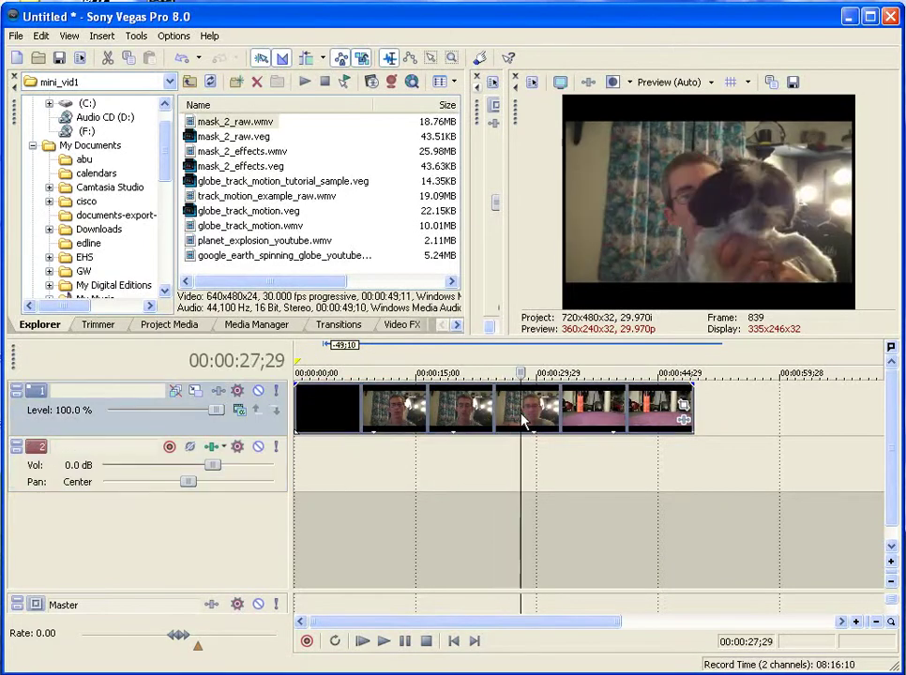
{"action": "scroll", "coordinate": [531, 417], "scroll_direction": "up", "scroll_amount": 3}
{"action": "scroll", "coordinate": [643, 425], "scroll_direction": "up", "scroll_amount": 4}
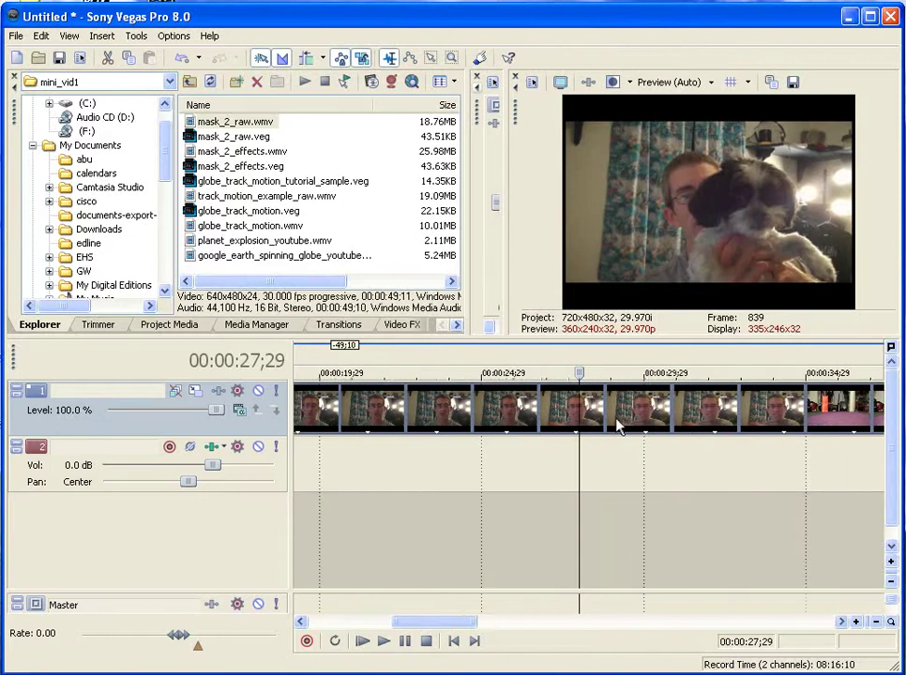
{"action": "left_click", "coordinate": [719, 542]}
{"action": "scroll", "coordinate": [751, 553], "scroll_direction": "down", "scroll_amount": 2}
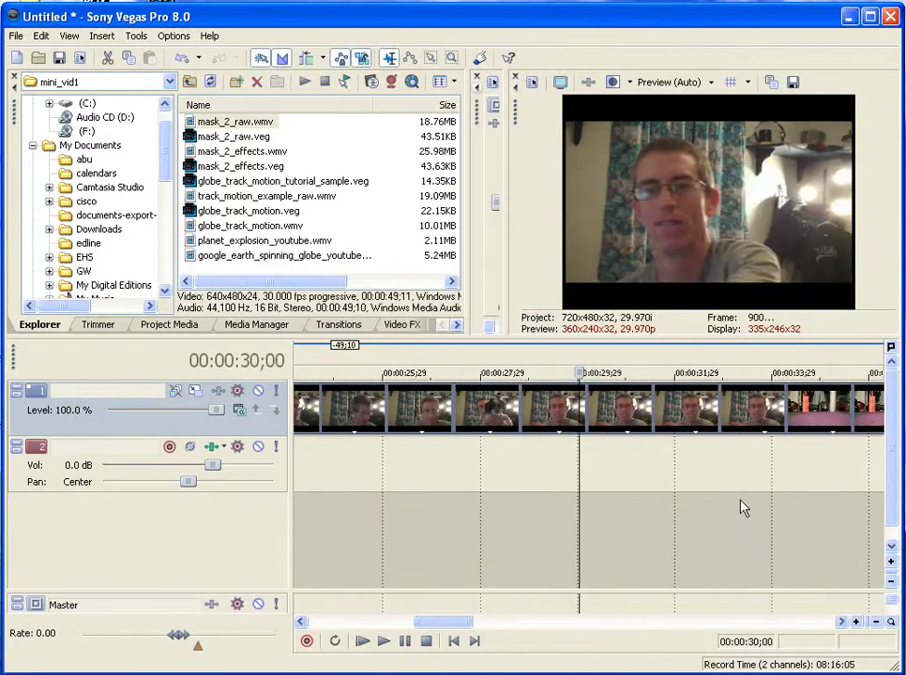
{"action": "left_click", "coordinate": [790, 433]}
{"action": "left_click", "coordinate": [692, 419]}
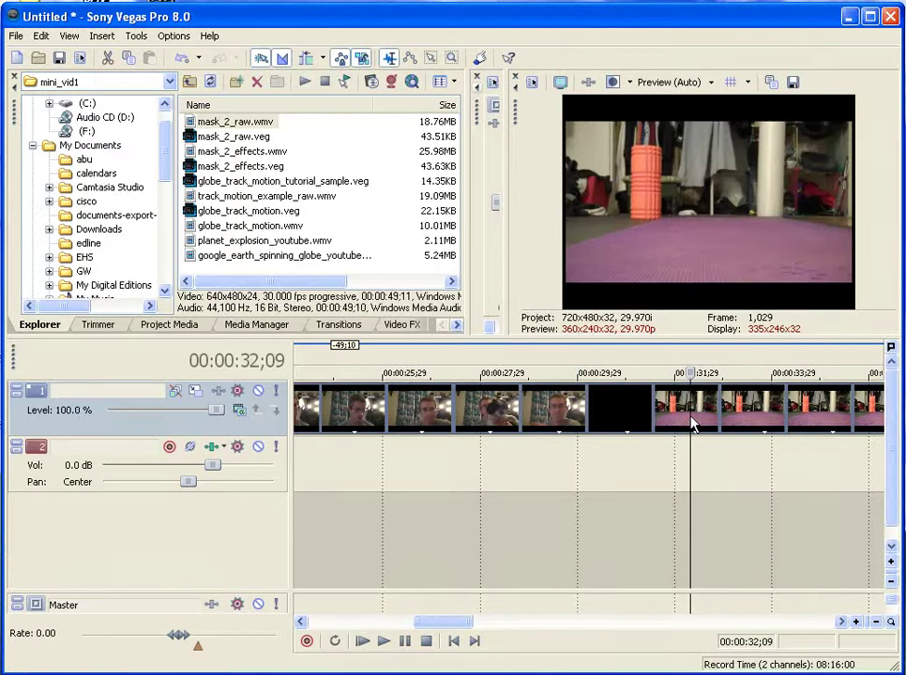
{"action": "left_click", "coordinate": [623, 409]}
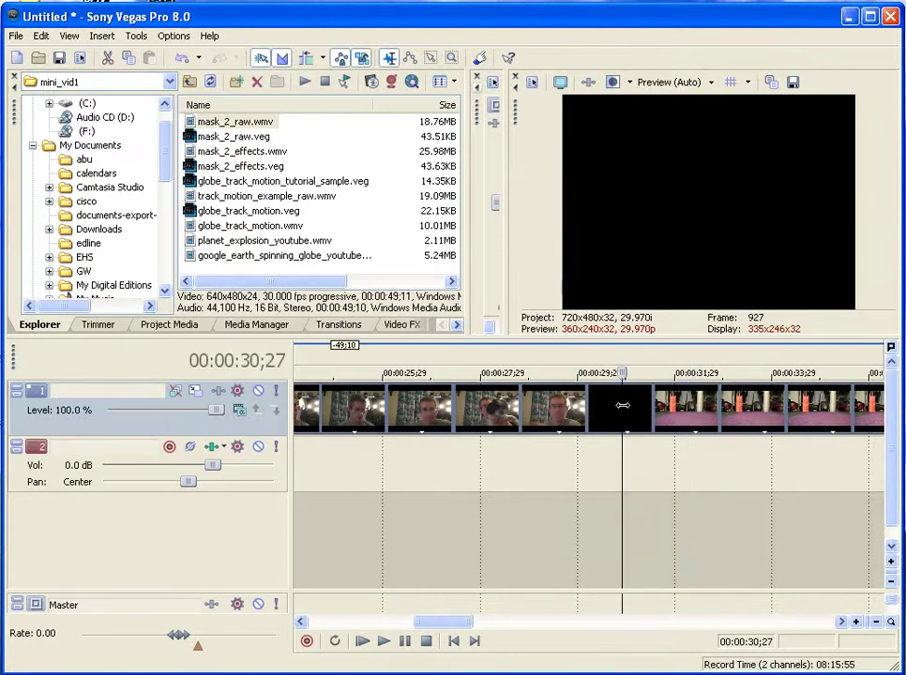
{"action": "key", "text": "s"}
Move the purple mat clip away from the face clip so it starts at about 56 seconds.
{"action": "left_click_drag", "start_coordinate": [661, 415], "coordinate": [768, 419]}
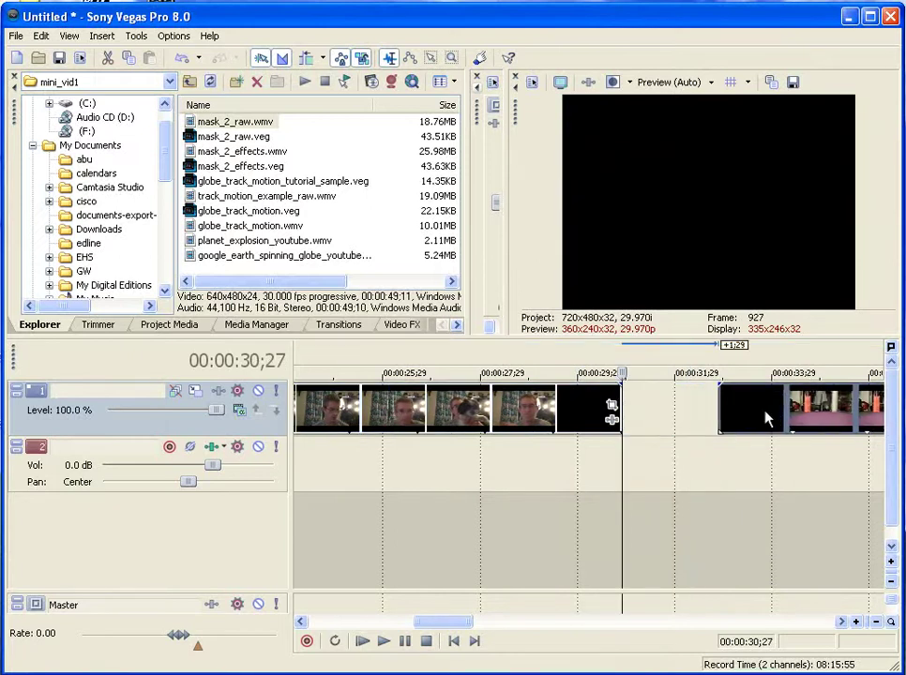
{"action": "scroll", "coordinate": [627, 445], "scroll_direction": "down", "scroll_amount": 4}
{"action": "left_click_drag", "start_coordinate": [547, 419], "coordinate": [686, 419]}
Copy the face clip and insert a new video track.
{"action": "left_click", "coordinate": [371, 413]}
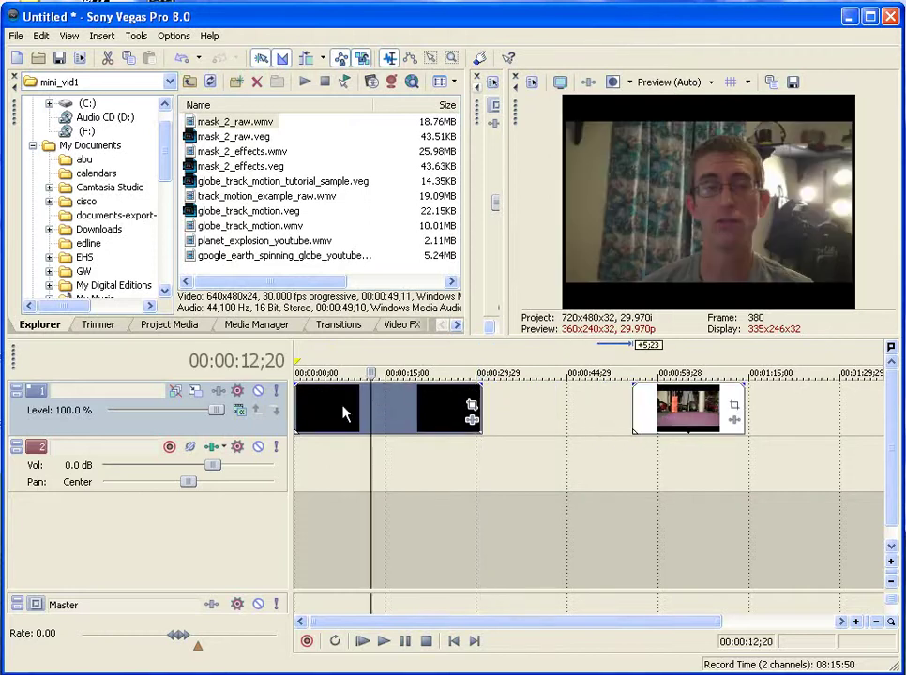
{"action": "right_click", "coordinate": [348, 410]}
{"action": "left_click", "coordinate": [405, 582]}
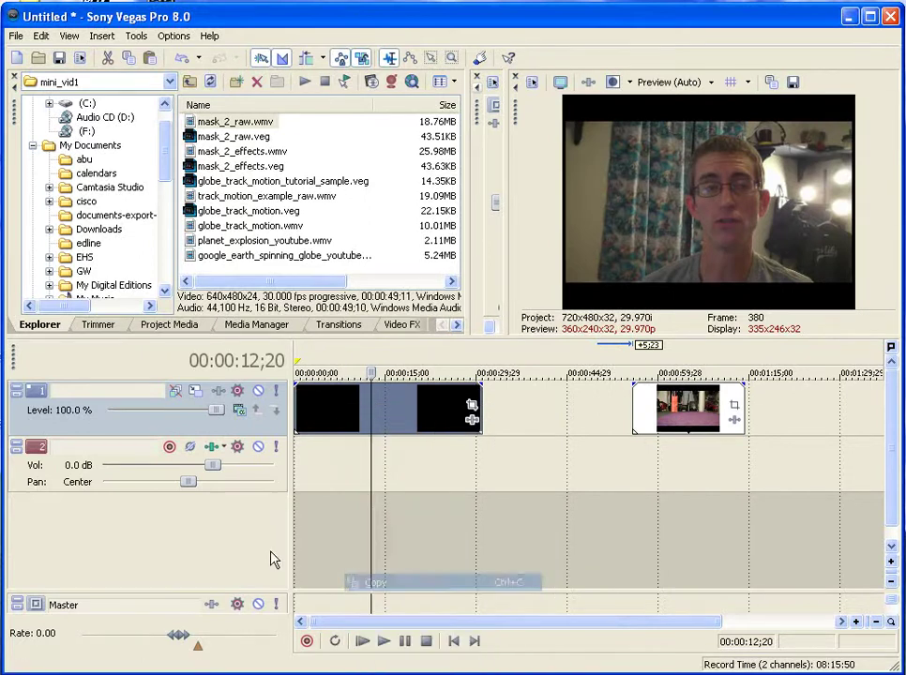
{"action": "right_click", "coordinate": [202, 536]}
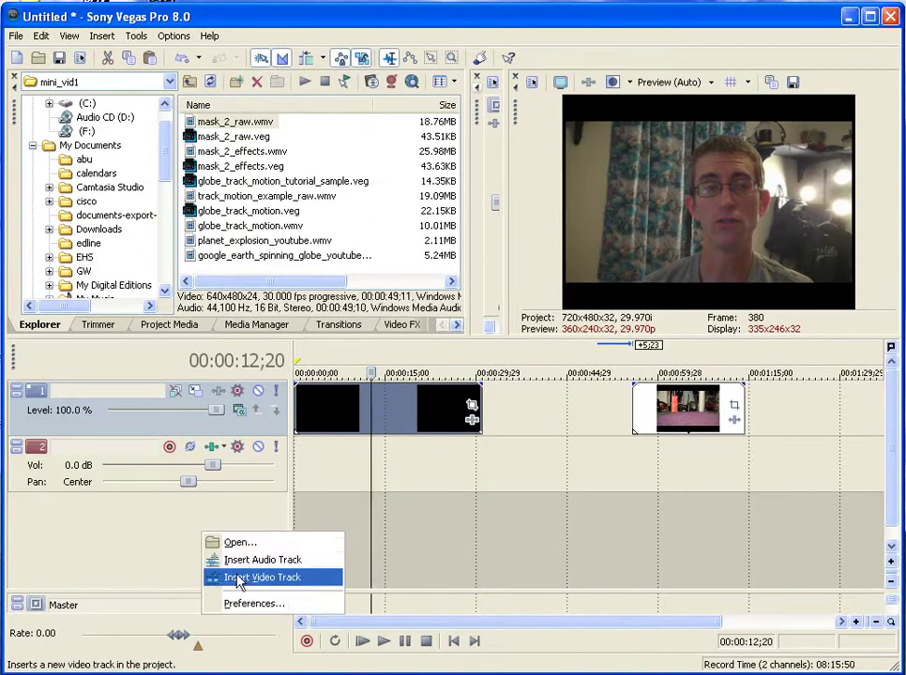
{"action": "left_click", "coordinate": [240, 577]}
Paste the face clip onto the new video track and align it with the start of the timeline.
{"action": "right_click", "coordinate": [323, 403]}
{"action": "left_click", "coordinate": [343, 404]}
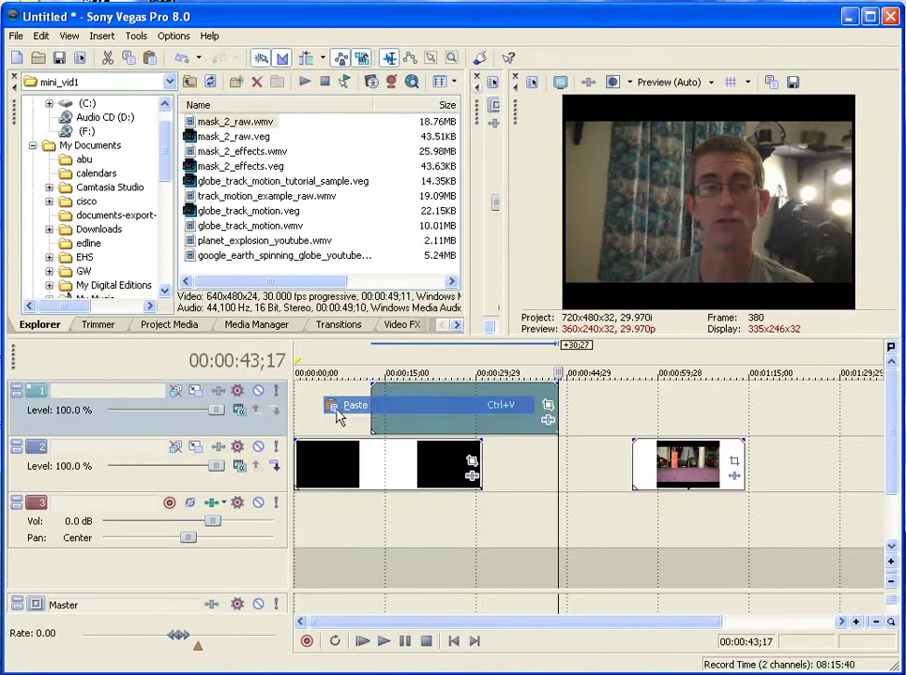
{"action": "left_click_drag", "start_coordinate": [419, 414], "coordinate": [349, 411]}
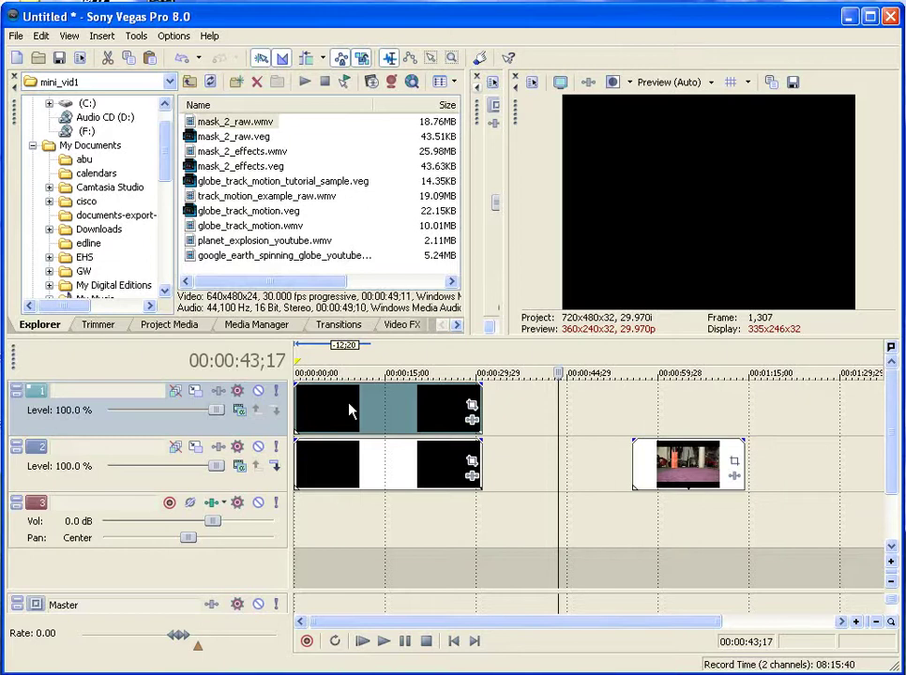
Preview the face scene at a few points and select both stacked face clips.
{"action": "left_click", "coordinate": [393, 409]}
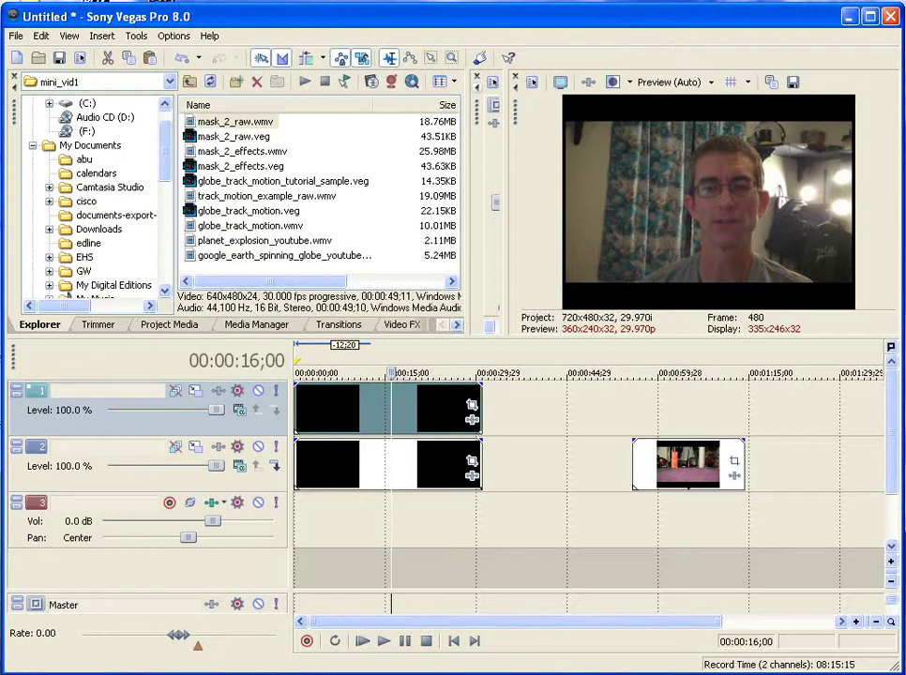
{"action": "left_click", "coordinate": [346, 410]}
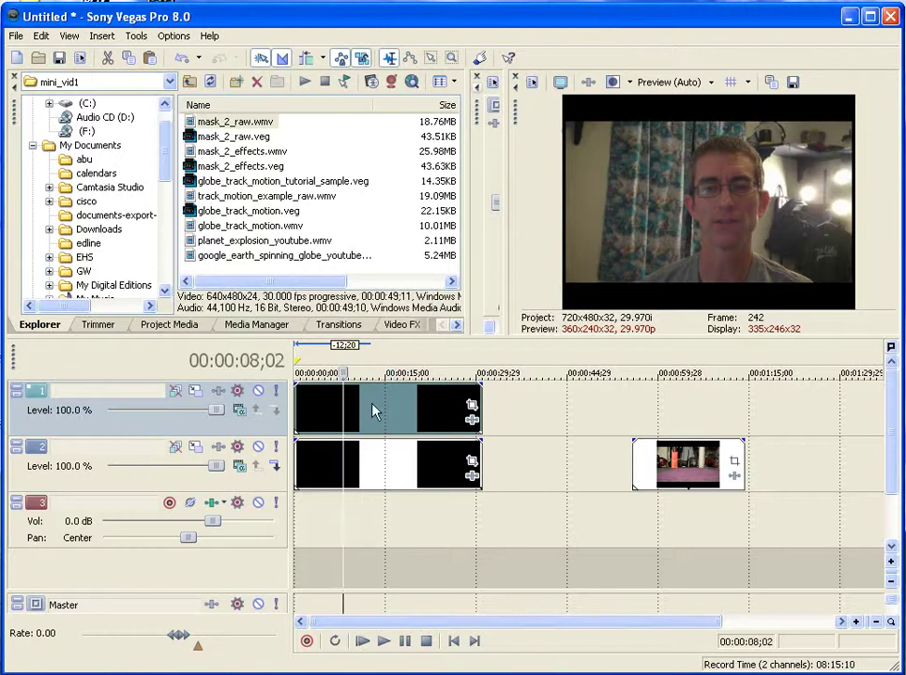
{"action": "left_click", "coordinate": [374, 413]}
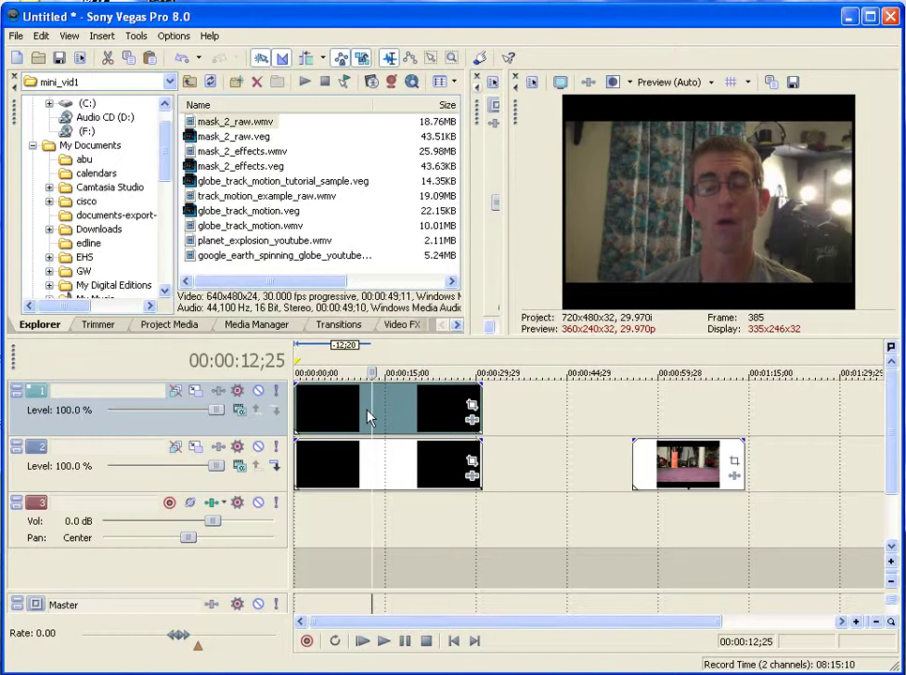
{"action": "left_click", "coordinate": [368, 459], "text": "ctrl"}
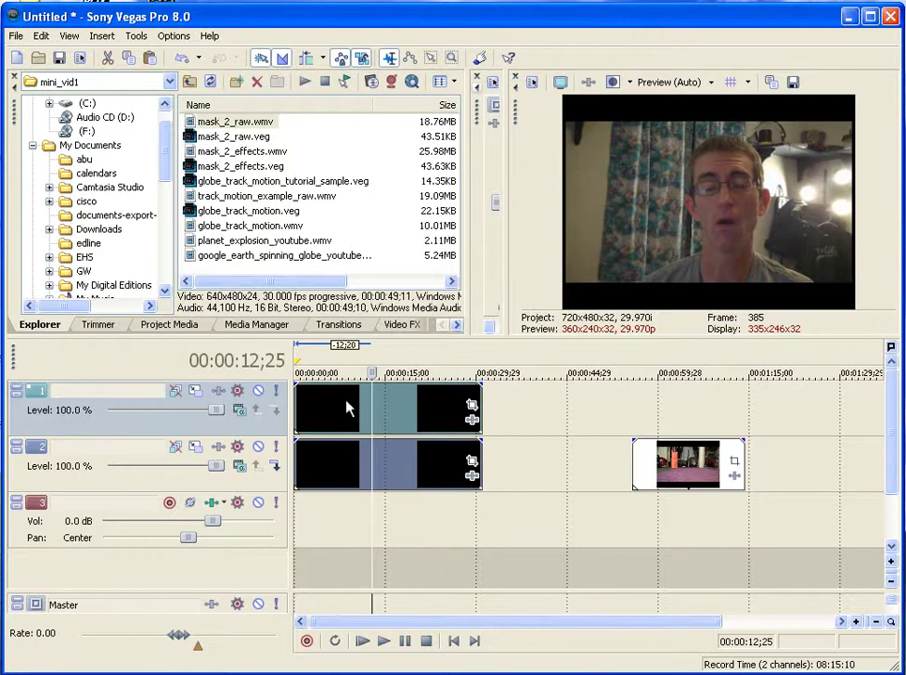
{"action": "mouse_move", "coordinate": [348, 411]}
{"action": "left_mouse_down"}
{"action": "mouse_move", "coordinate": [385, 409]}
{"action": "mouse_move", "coordinate": [338, 418]}
{"action": "left_mouse_up"}
Open Event Pan/Crop for the upper face clip and undock it as a large floating window.
{"action": "left_click", "coordinate": [472, 410]}
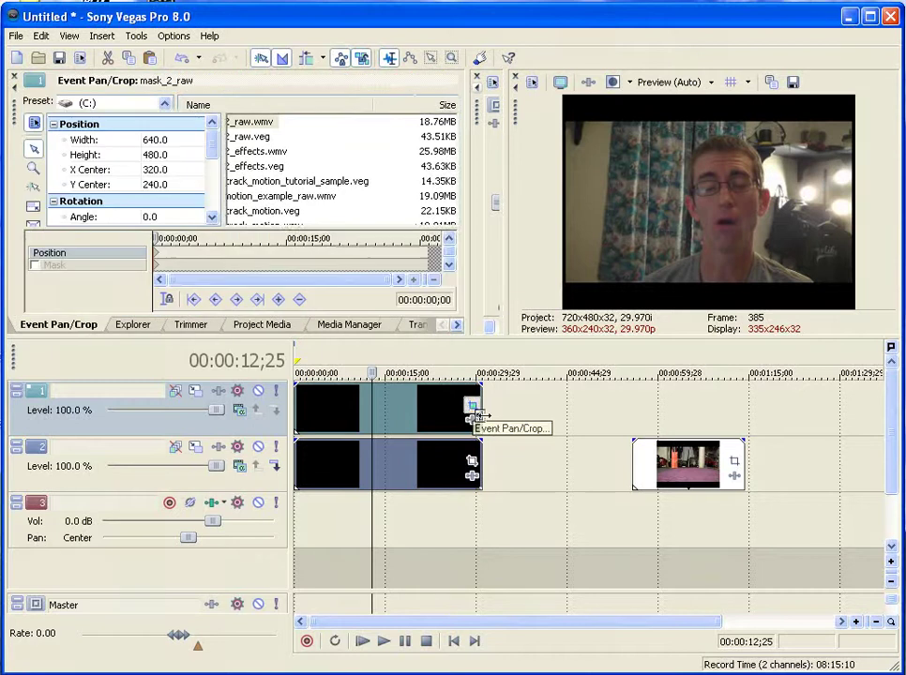
{"action": "left_click_drag", "start_coordinate": [16, 111], "coordinate": [112, 45]}
{"action": "scroll", "coordinate": [684, 394], "scroll_direction": "down", "scroll_amount": 3}
{"action": "scroll", "coordinate": [638, 394], "scroll_direction": "up", "scroll_amount": 2}
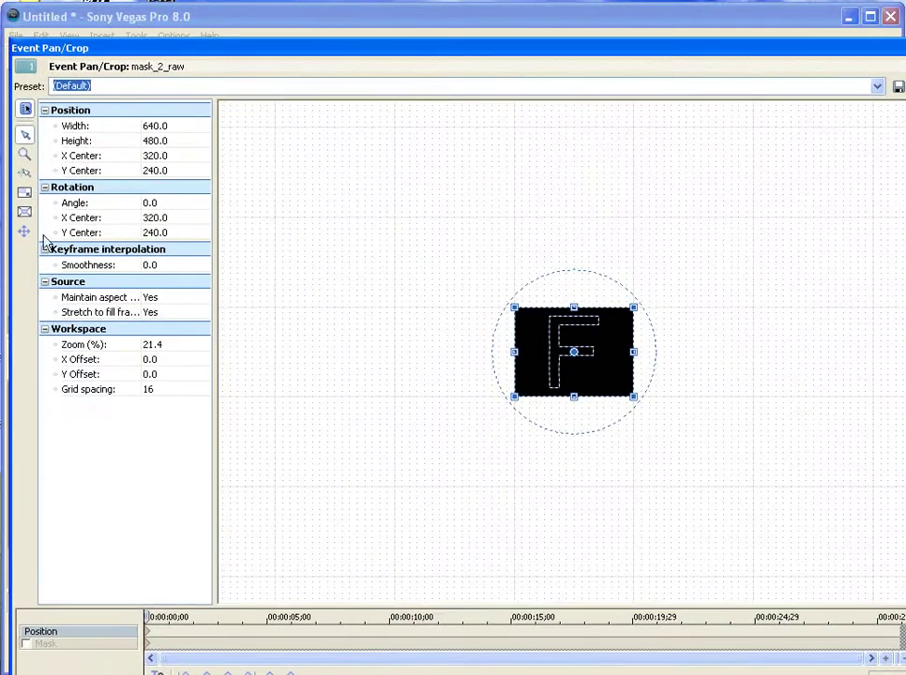
Enable the mask for the upper clip and go to the frame at about 4 seconds, where the face is visible.
{"action": "left_click", "coordinate": [27, 646]}
{"action": "scroll", "coordinate": [677, 398], "scroll_direction": "down", "scroll_amount": 2}
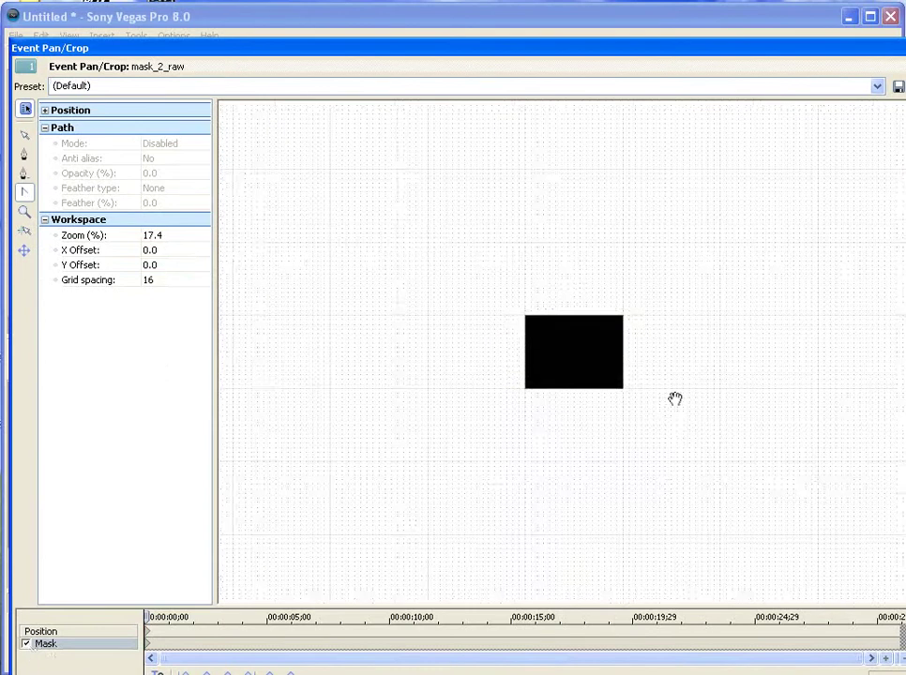
{"action": "scroll", "coordinate": [786, 439], "scroll_direction": "up", "scroll_amount": 1}
{"action": "scroll", "coordinate": [744, 429], "scroll_direction": "up", "scroll_amount": 7}
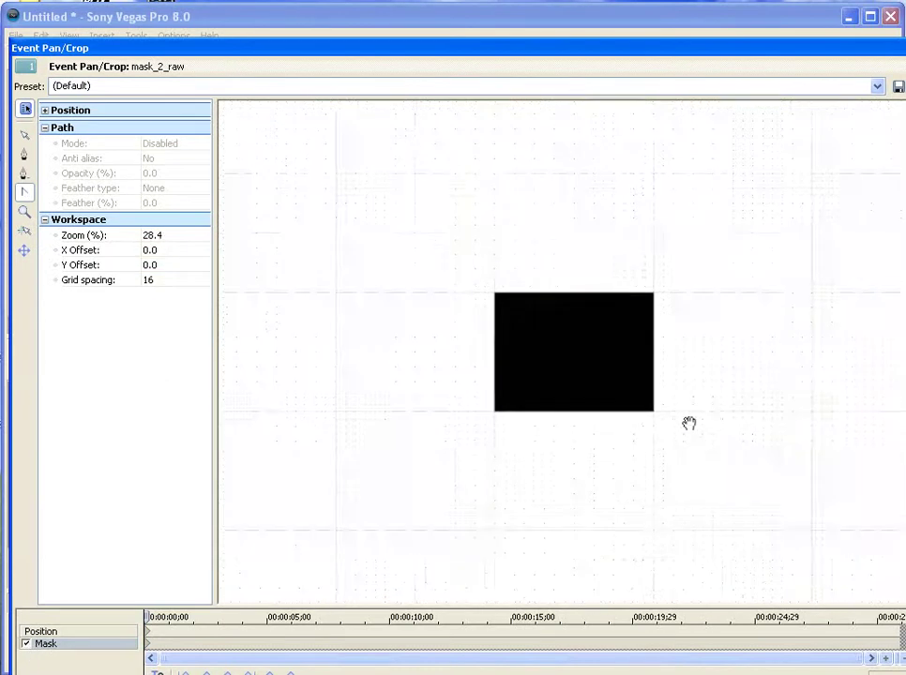
{"action": "scroll", "coordinate": [428, 441], "scroll_direction": "up", "scroll_amount": 1}
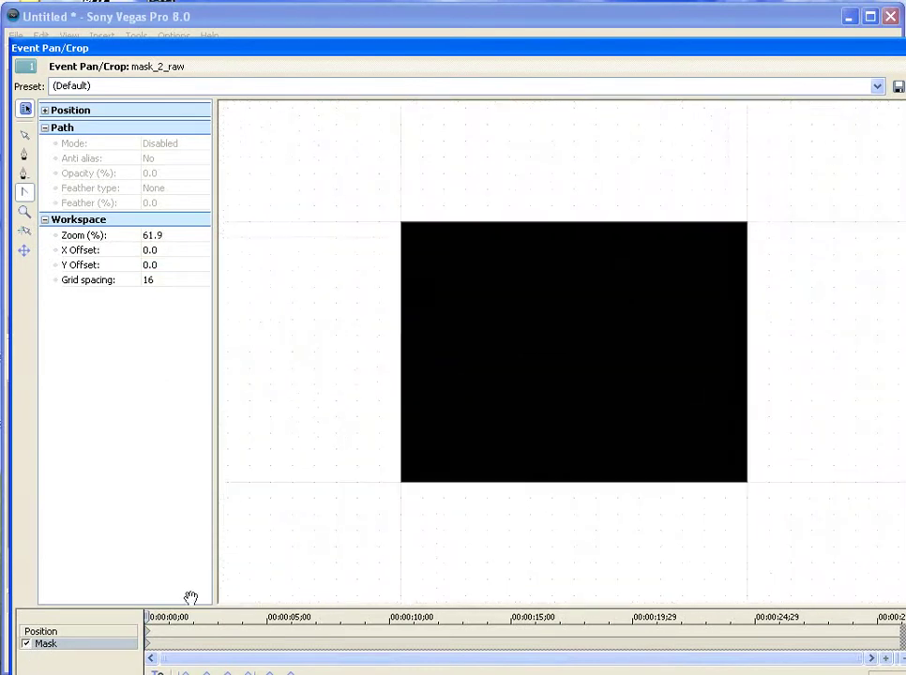
{"action": "left_click_drag", "start_coordinate": [148, 616], "coordinate": [237, 616]}
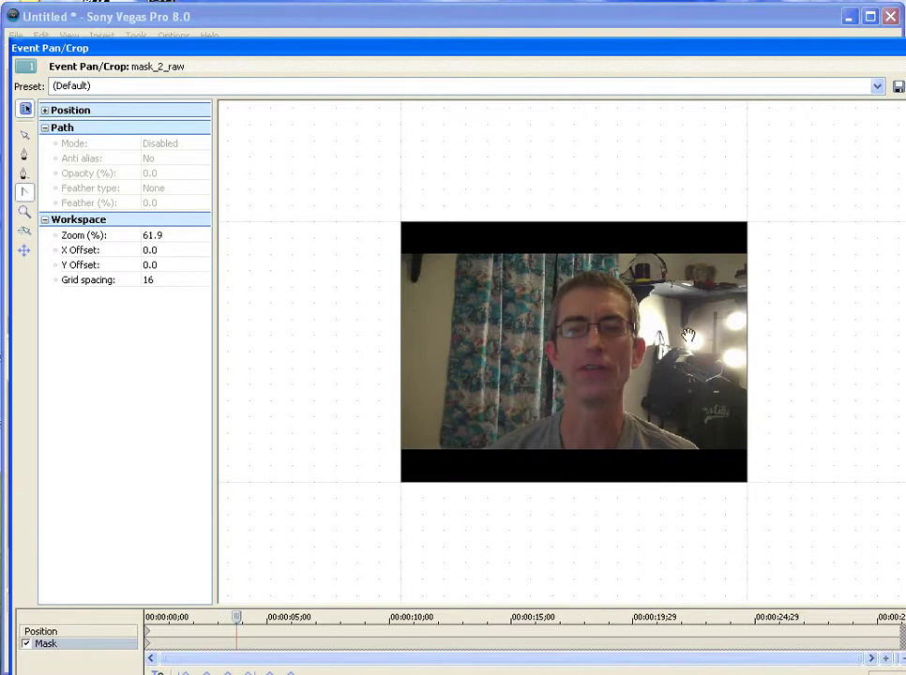
Start a mask path beside the neck with the anchor creation tool, placing points around the ear and over the top of the head.
{"action": "scroll", "coordinate": [687, 351], "scroll_direction": "up", "scroll_amount": 5}
{"action": "scroll", "coordinate": [686, 352], "scroll_direction": "up", "scroll_amount": 5}
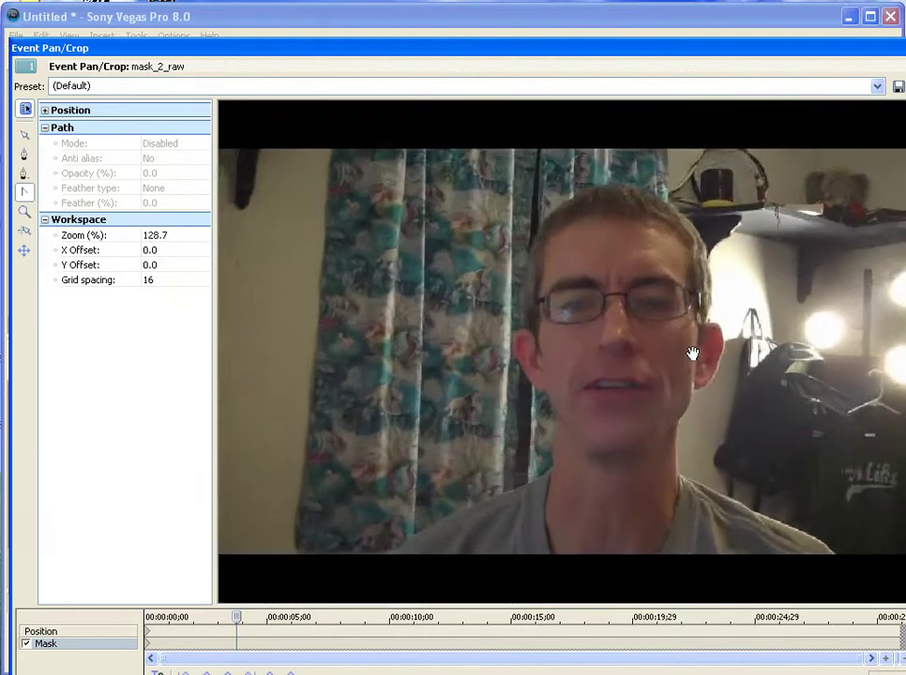
{"action": "scroll", "coordinate": [694, 355], "scroll_direction": "down", "scroll_amount": 1}
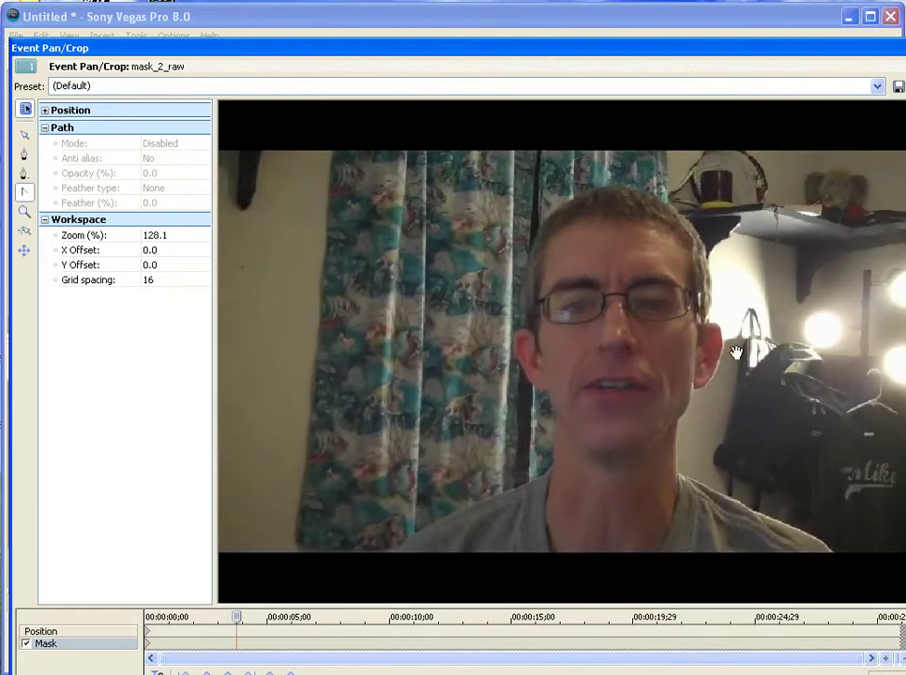
{"action": "left_click_drag", "start_coordinate": [808, 350], "coordinate": [663, 413]}
{"action": "scroll", "coordinate": [658, 375], "scroll_direction": "up", "scroll_amount": 5}
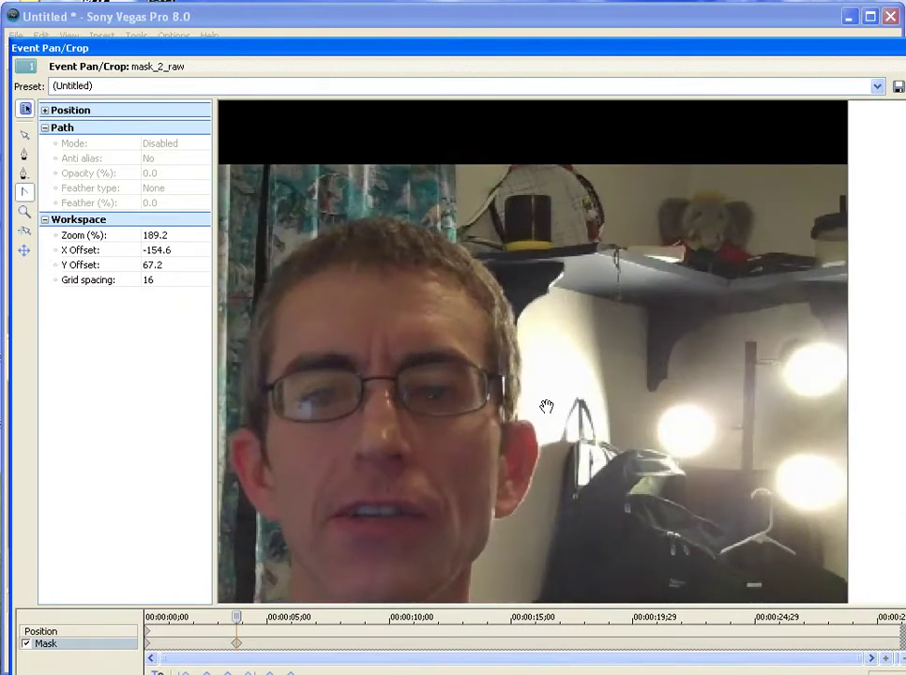
{"action": "left_click_drag", "start_coordinate": [528, 410], "coordinate": [719, 315]}
{"action": "scroll", "coordinate": [721, 319], "scroll_direction": "down", "scroll_amount": 4}
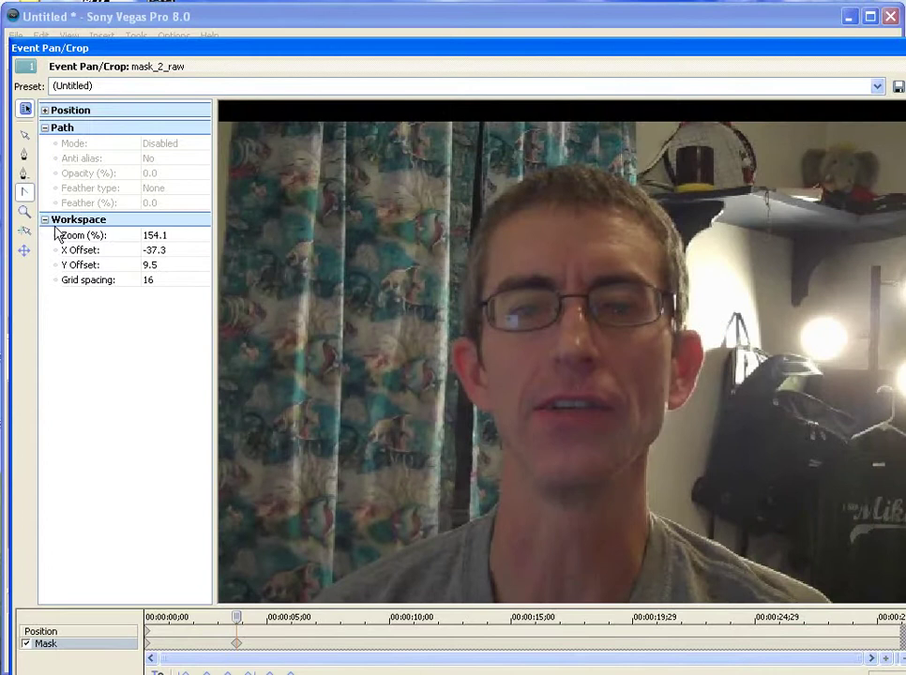
{"action": "left_click", "coordinate": [25, 155]}
{"action": "left_click", "coordinate": [486, 512]}
{"action": "left_click", "coordinate": [482, 425]}
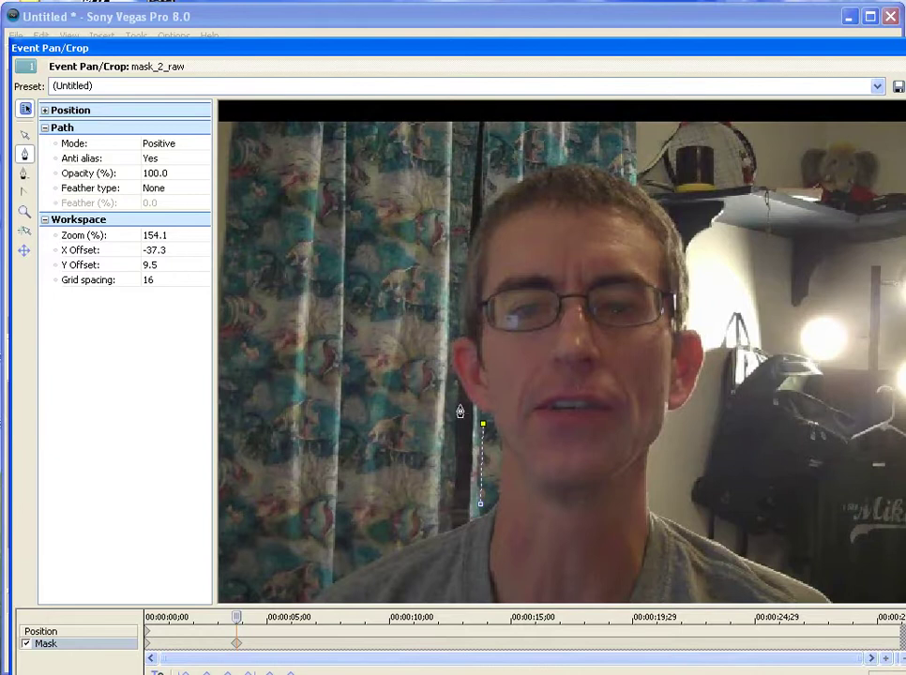
{"action": "left_click", "coordinate": [444, 372]}
{"action": "left_click", "coordinate": [448, 335]}
{"action": "left_click", "coordinate": [464, 236]}
{"action": "left_click", "coordinate": [511, 177]}
{"action": "left_click", "coordinate": [636, 171]}
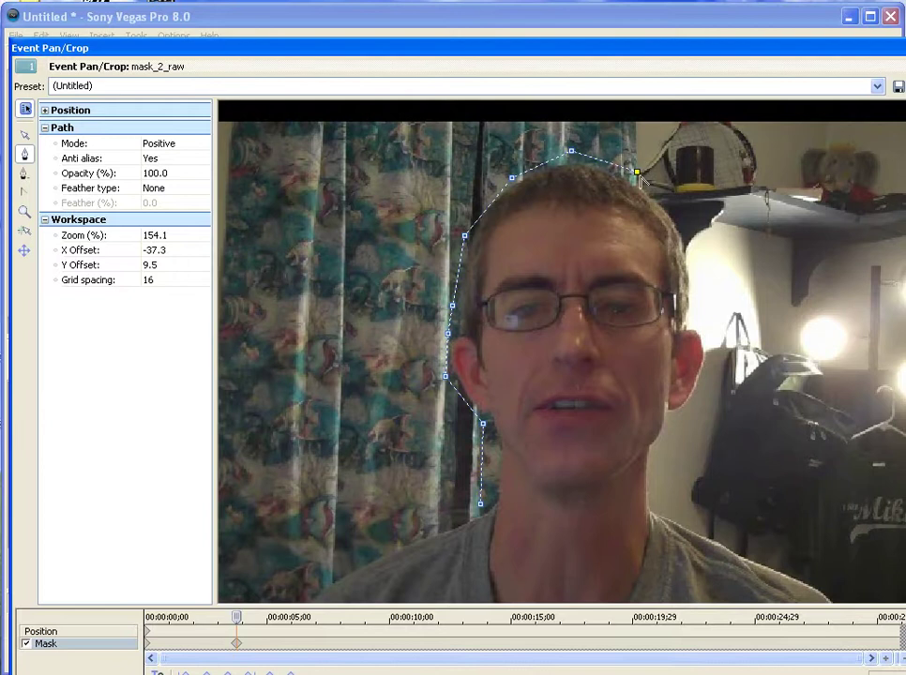
Continue the mask path down the other side of the head and under the neck, and close it at its starting point.
{"action": "left_click", "coordinate": [675, 210]}
{"action": "left_click", "coordinate": [700, 273]}
{"action": "left_click", "coordinate": [712, 357]}
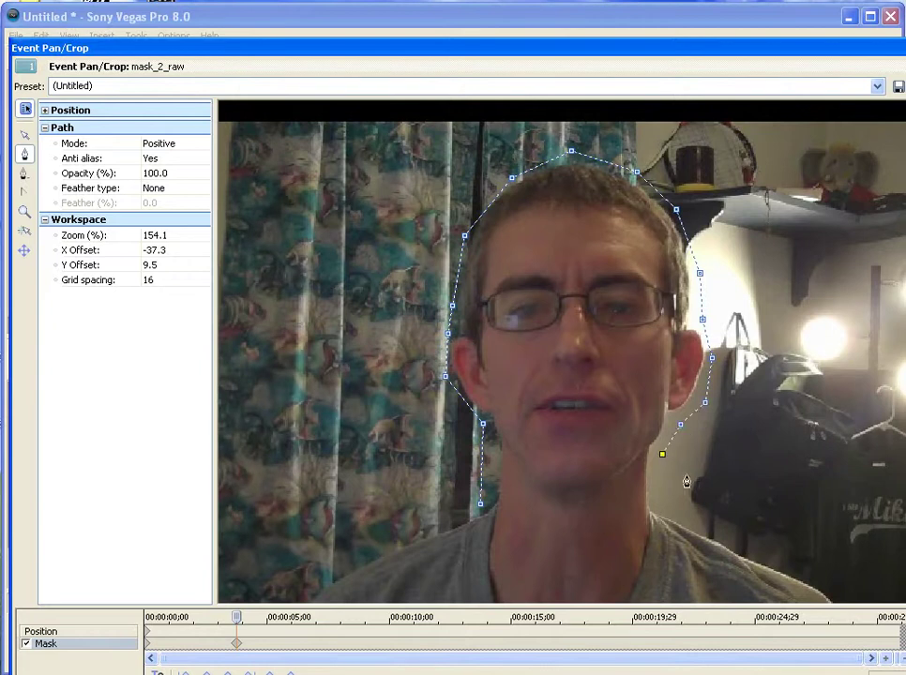
{"action": "left_click", "coordinate": [672, 524]}
{"action": "left_click", "coordinate": [575, 587]}
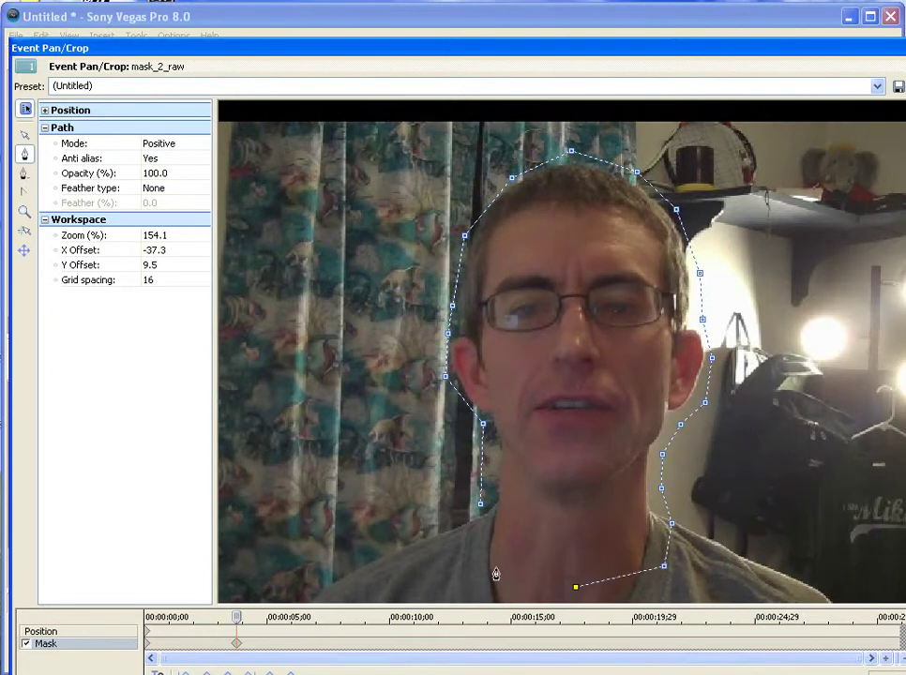
{"action": "left_click", "coordinate": [481, 505]}
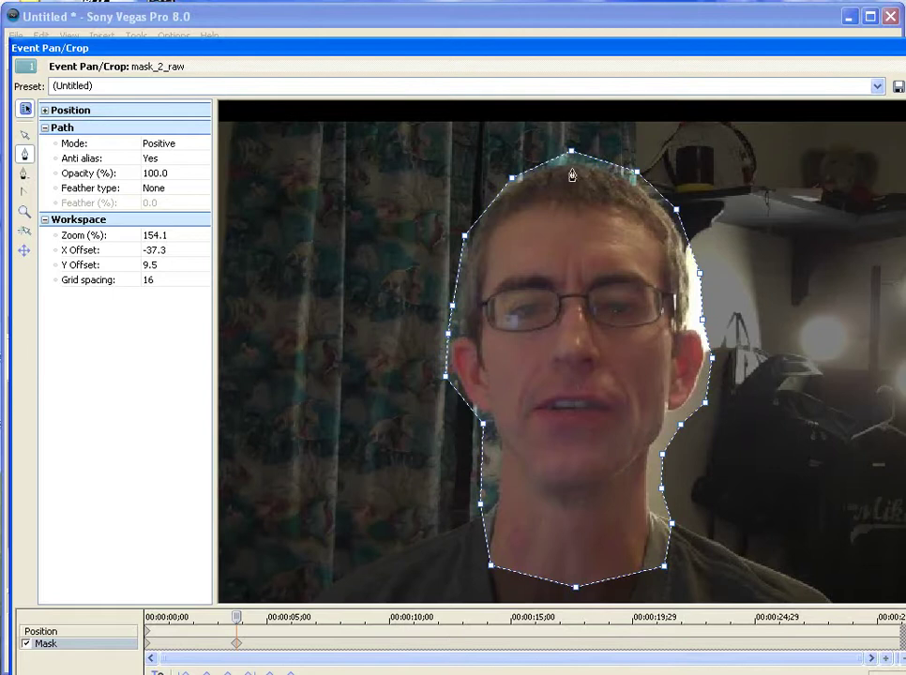
{"action": "left_click", "coordinate": [530, 169]}
{"action": "left_click", "coordinate": [25, 193]}
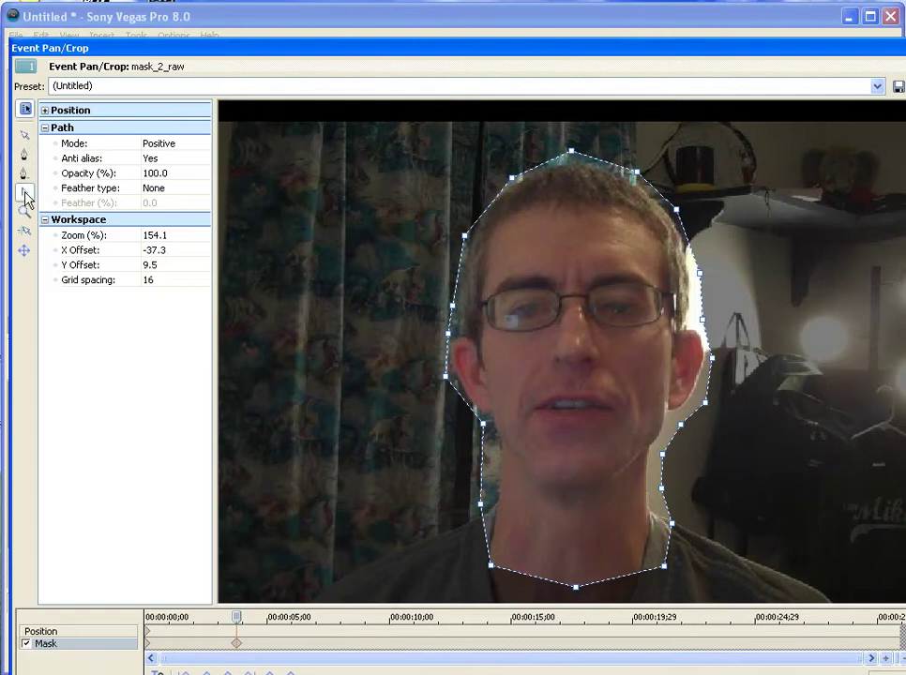
{"action": "left_click", "coordinate": [497, 202]}
{"action": "left_click", "coordinate": [571, 152]}
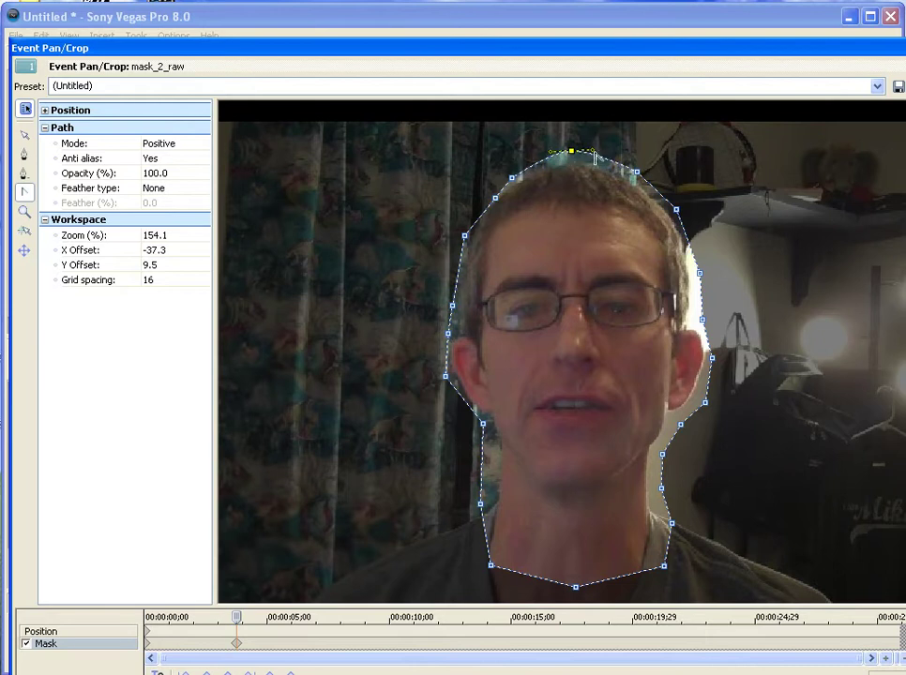
{"action": "left_click", "coordinate": [637, 174]}
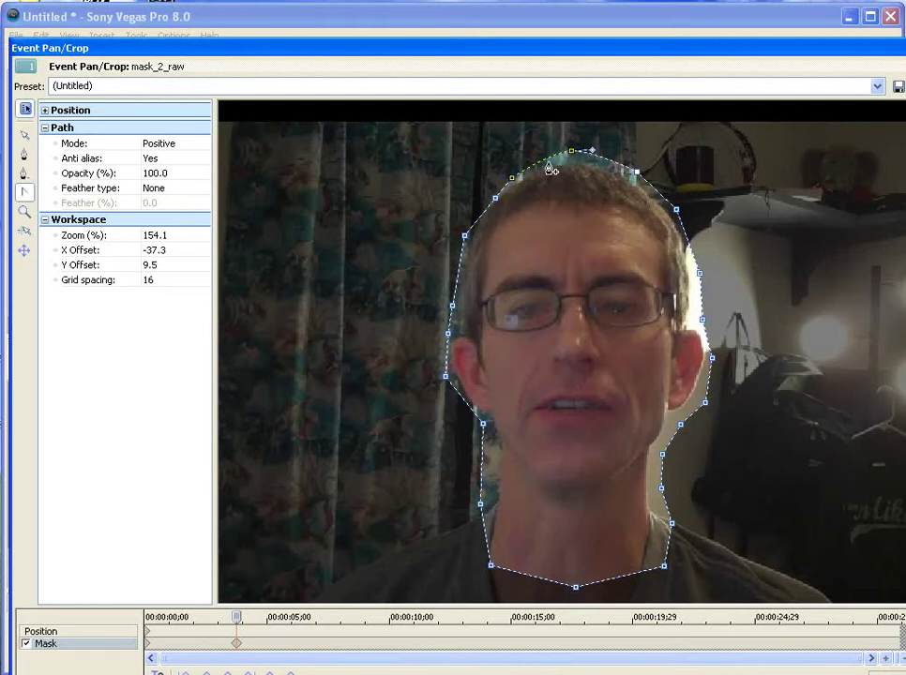
{"action": "left_click", "coordinate": [512, 179]}
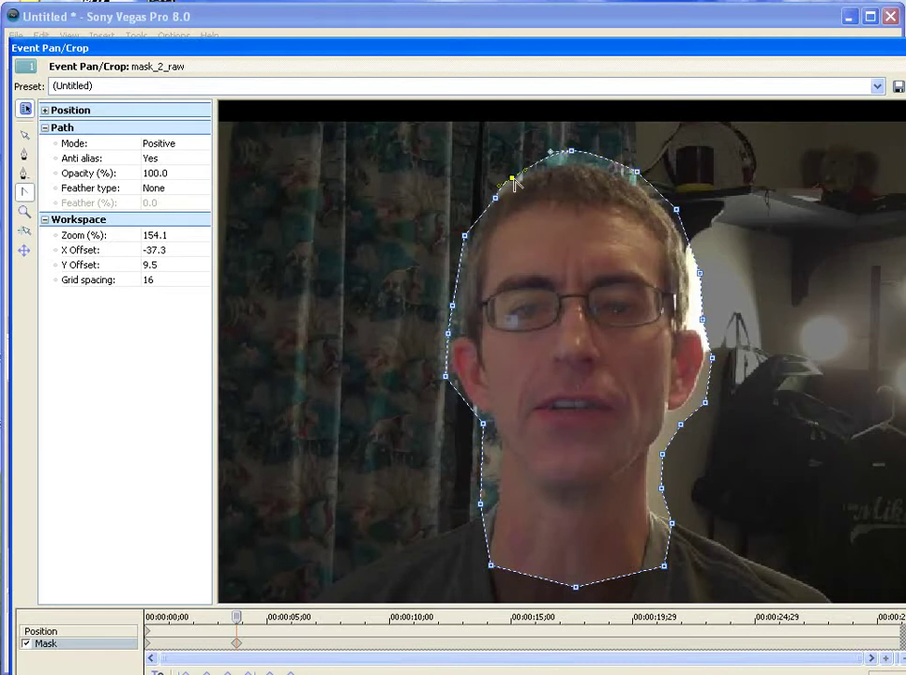
{"action": "key", "text": "ctrl+z"}
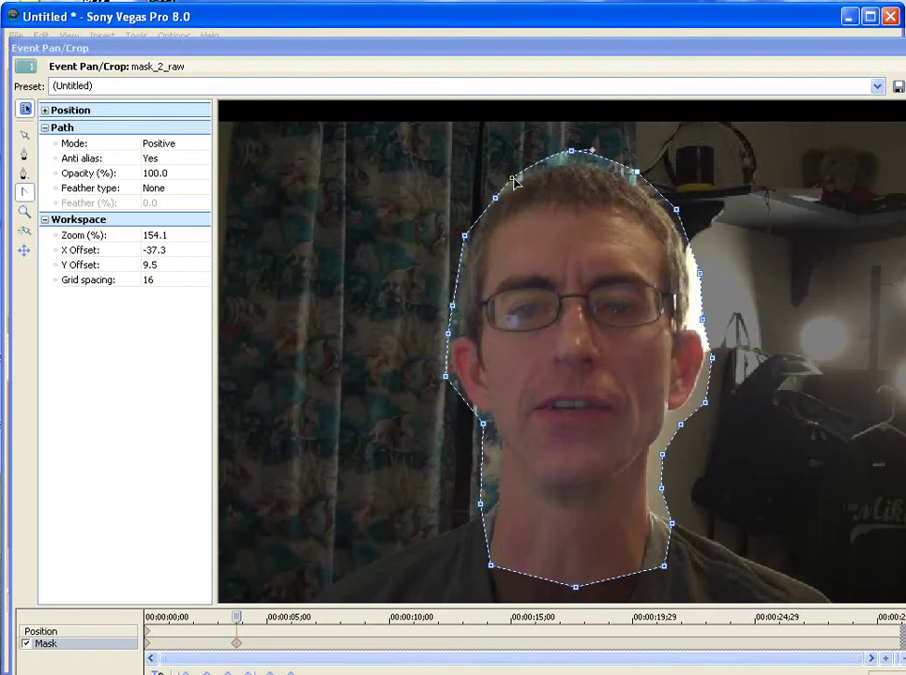
Select all points of the face mask and convert them with the split tangent tool to smooth the outline into curves.
{"action": "key", "text": "ctrl+a"}
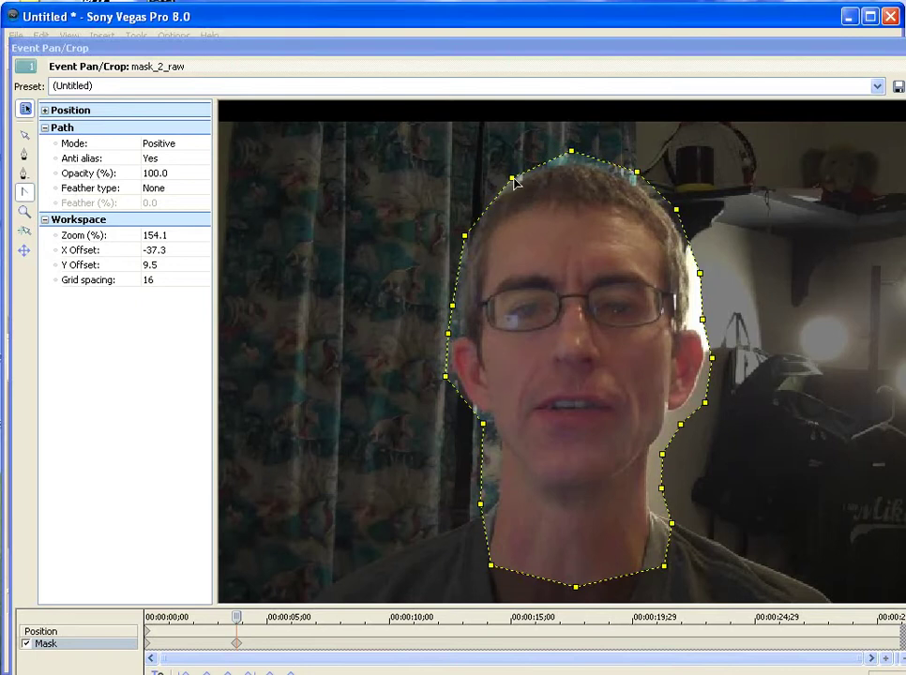
{"action": "left_click", "coordinate": [317, 229]}
{"action": "left_click", "coordinate": [27, 195]}
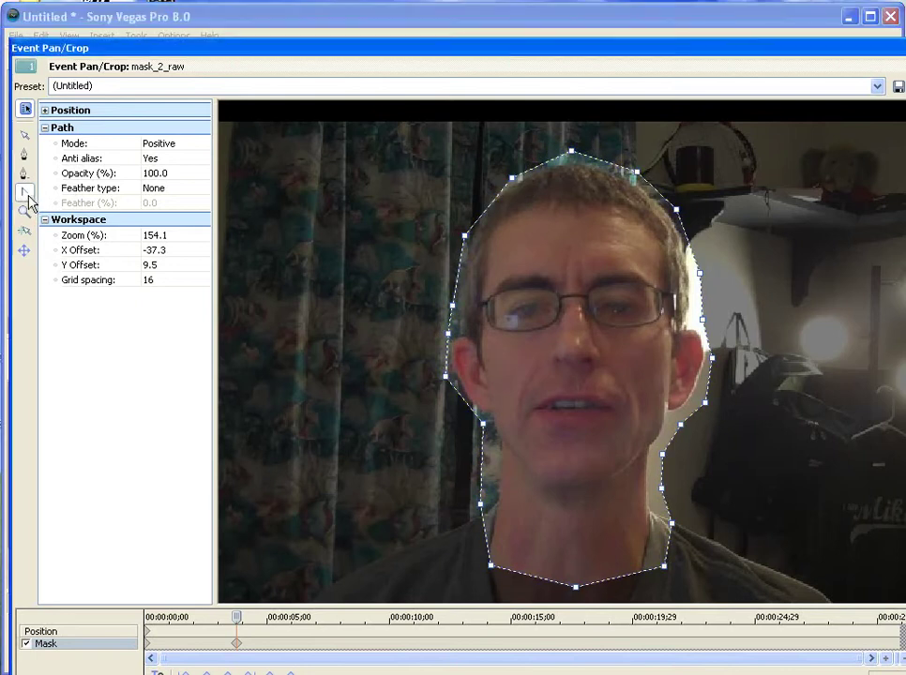
{"action": "left_click", "coordinate": [573, 161]}
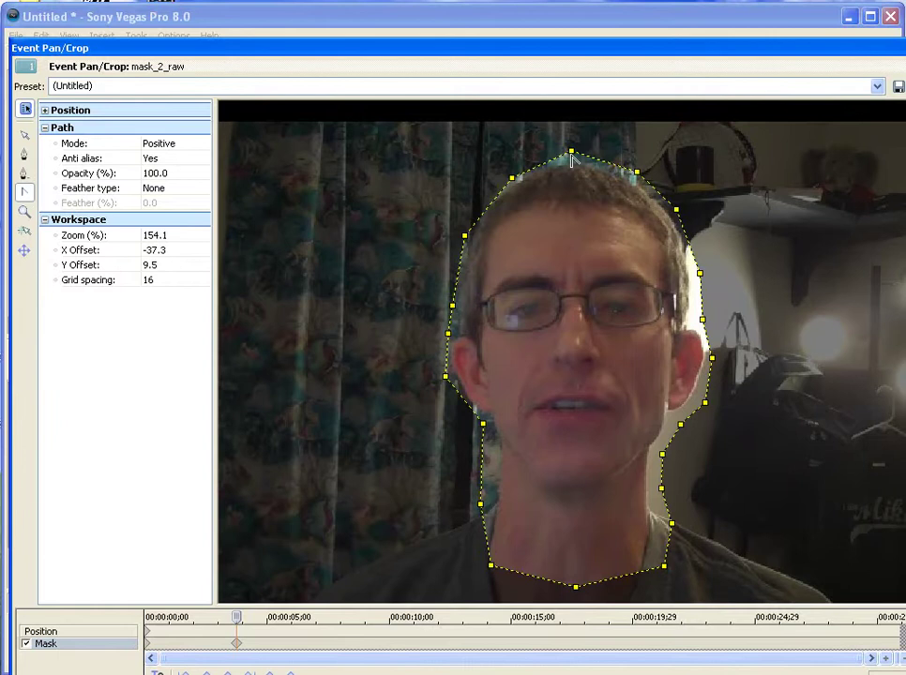
{"action": "left_click", "coordinate": [572, 158]}
{"action": "left_click", "coordinate": [572, 161]}
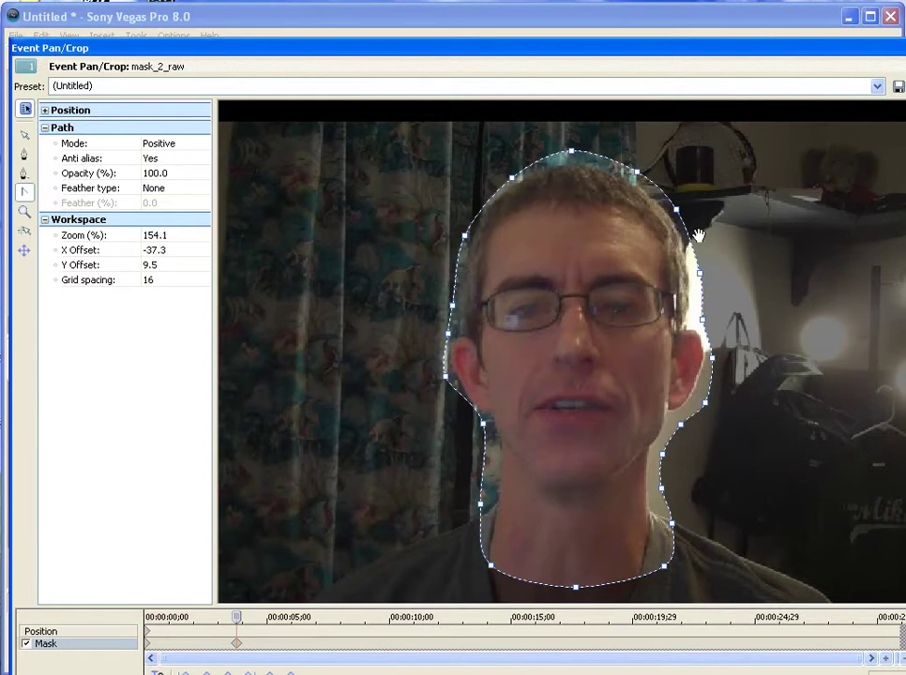
{"action": "left_click", "coordinate": [598, 166]}
{"action": "left_click", "coordinate": [774, 445]}
{"action": "left_click", "coordinate": [497, 199]}
{"action": "left_click", "coordinate": [480, 169]}
Set the mask's feather type to Both and its feather amount to 17.7%.
{"action": "left_click", "coordinate": [187, 190]}
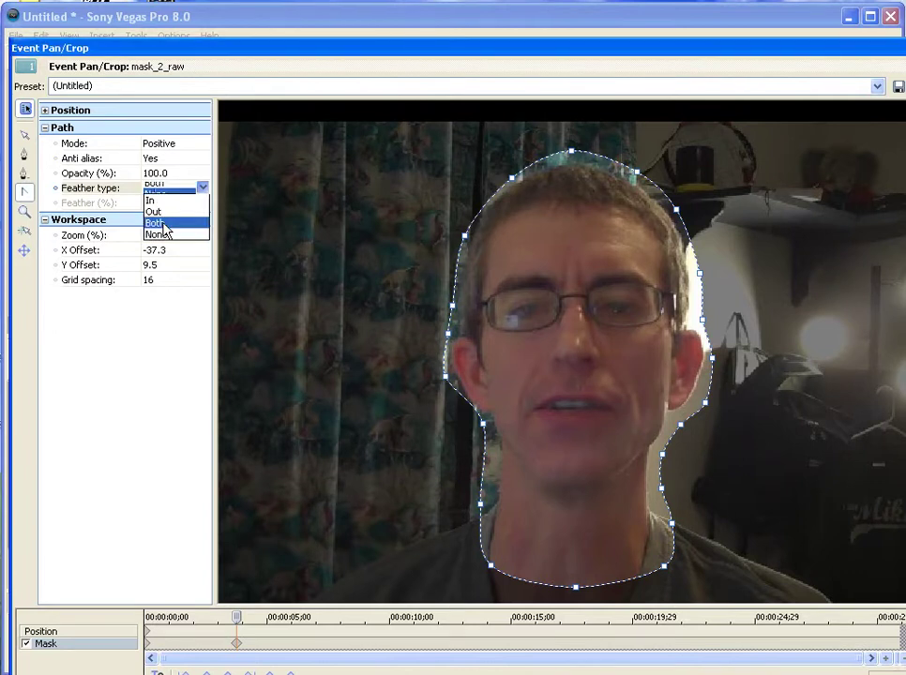
{"action": "left_click", "coordinate": [164, 223]}
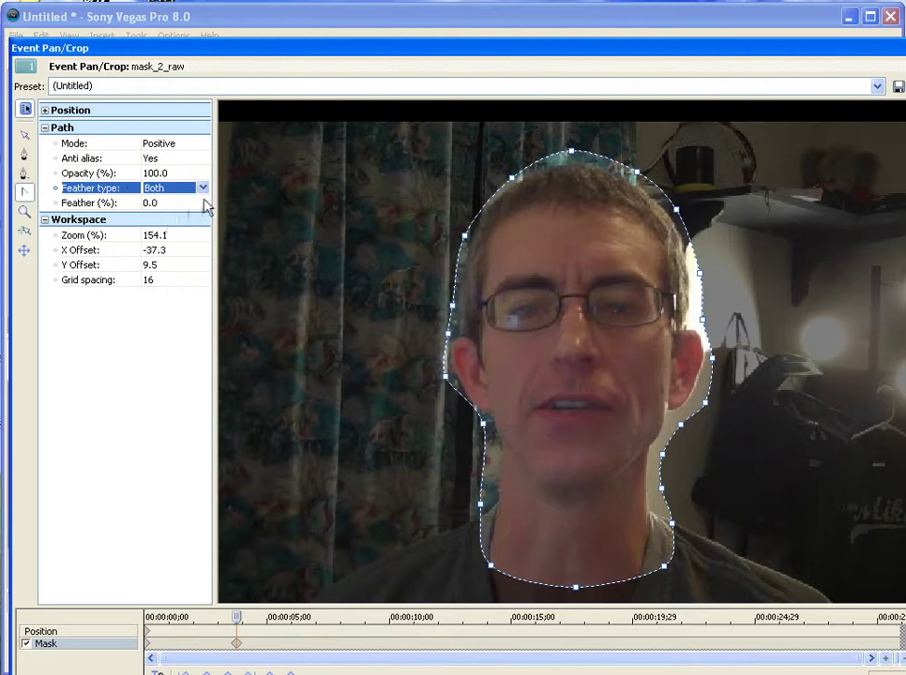
{"action": "left_click", "coordinate": [206, 203]}
{"action": "left_click", "coordinate": [203, 205]}
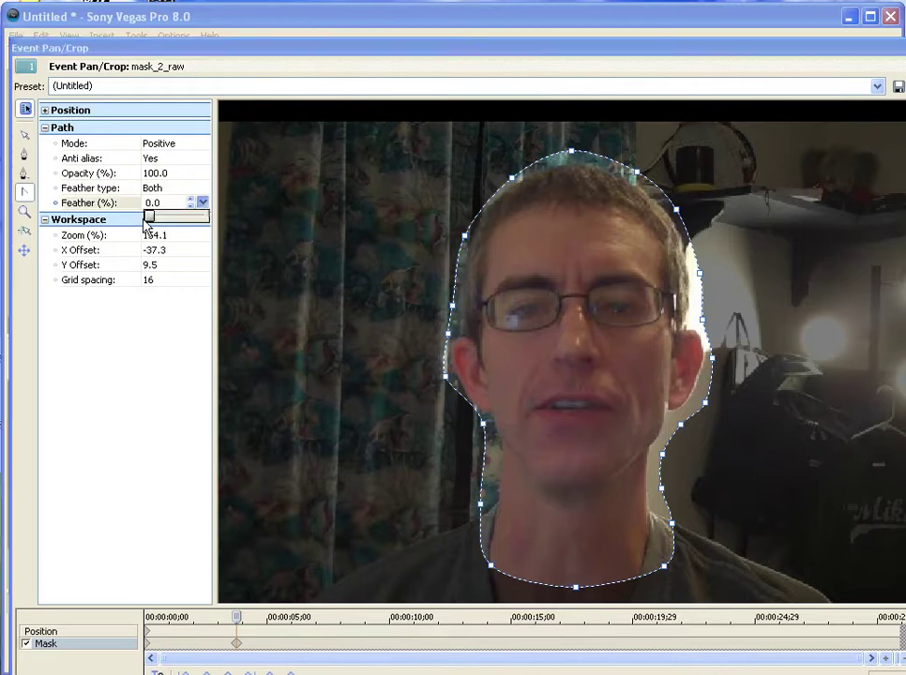
{"action": "left_click_drag", "start_coordinate": [148, 222], "coordinate": [167, 221]}
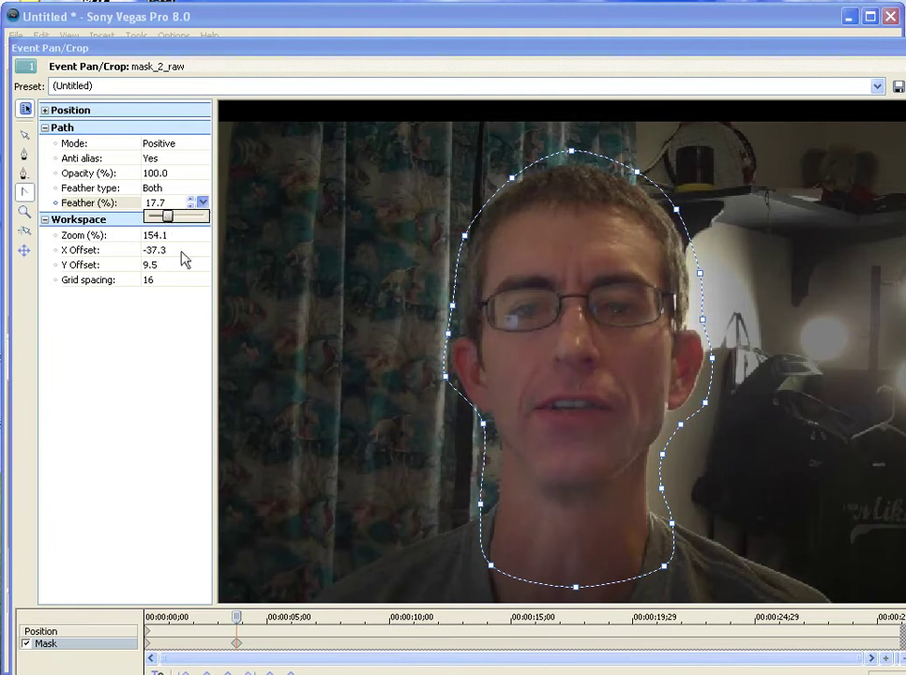
{"action": "left_click", "coordinate": [192, 346]}
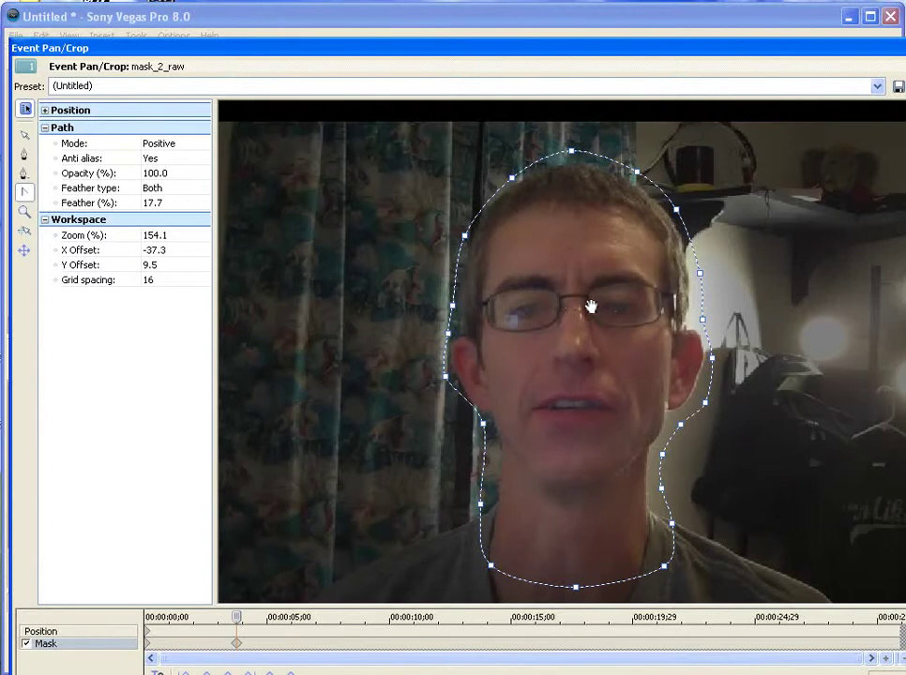
Try the Negative mode on the face mask and set it back to Positive.
{"action": "left_click", "coordinate": [199, 145]}
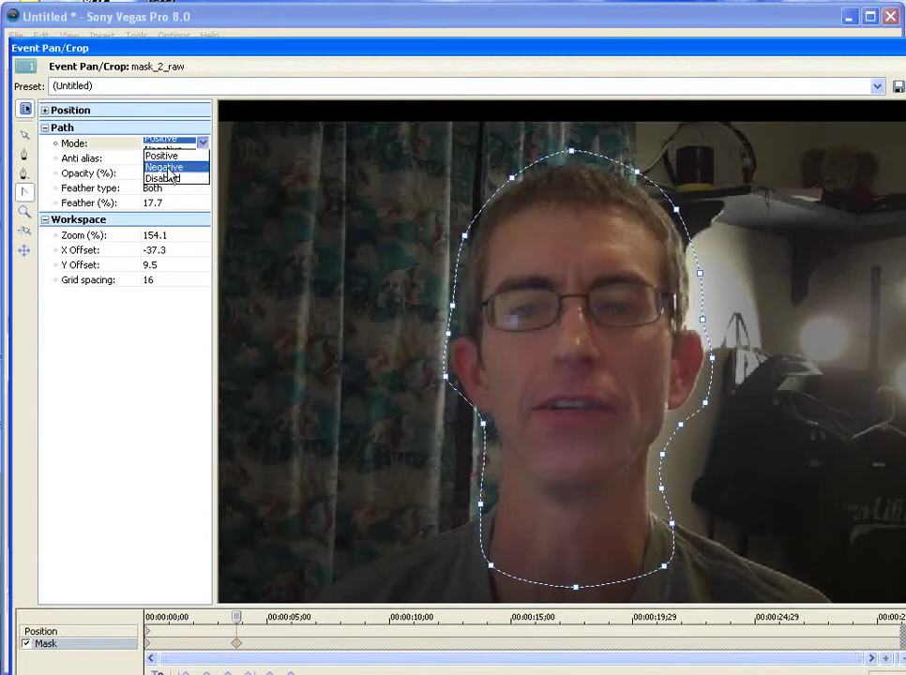
{"action": "left_click", "coordinate": [167, 168]}
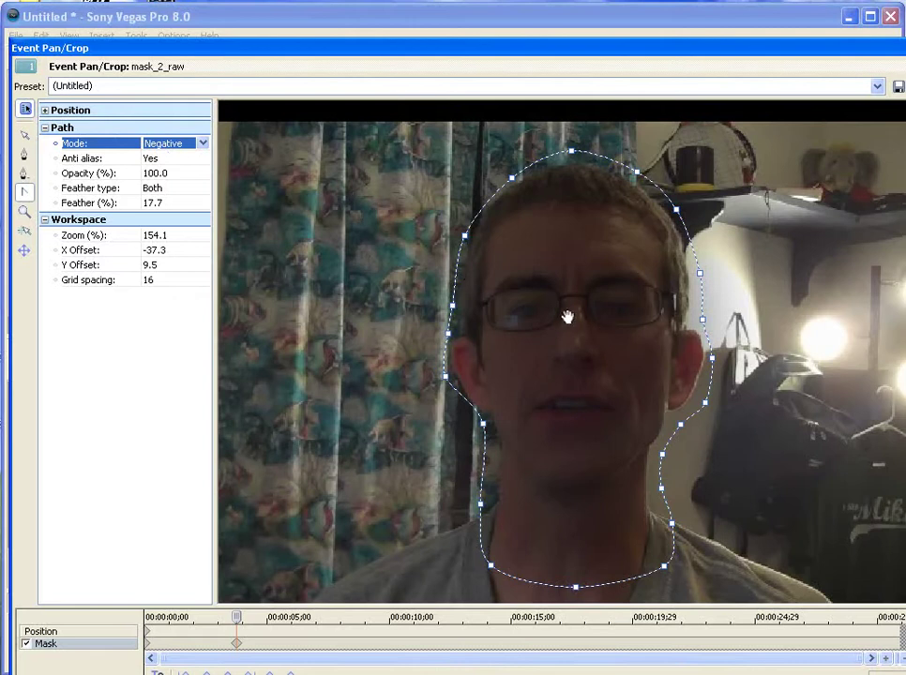
{"action": "left_click", "coordinate": [203, 143]}
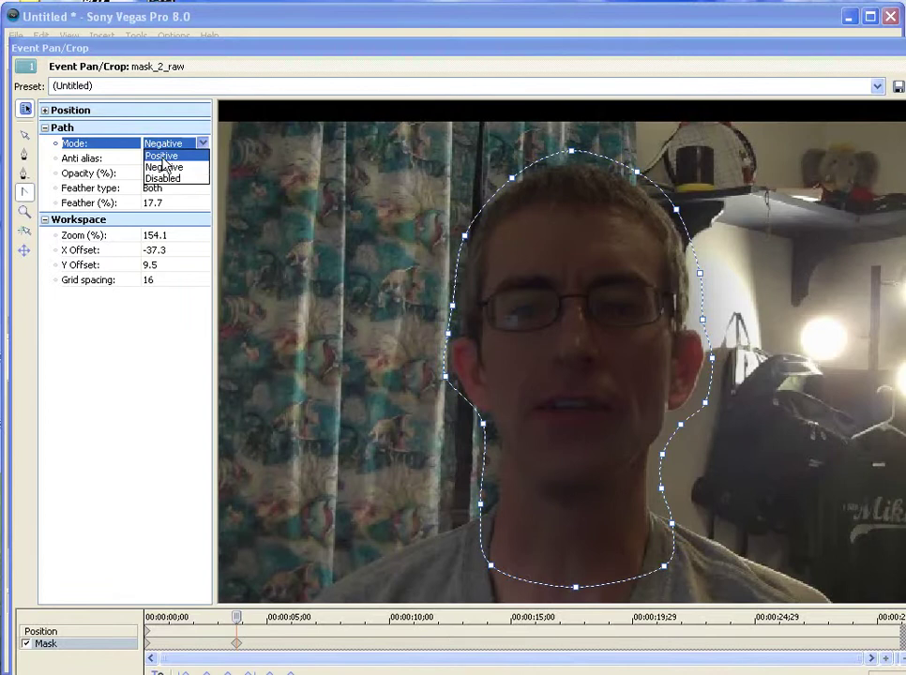
{"action": "left_click", "coordinate": [161, 156]}
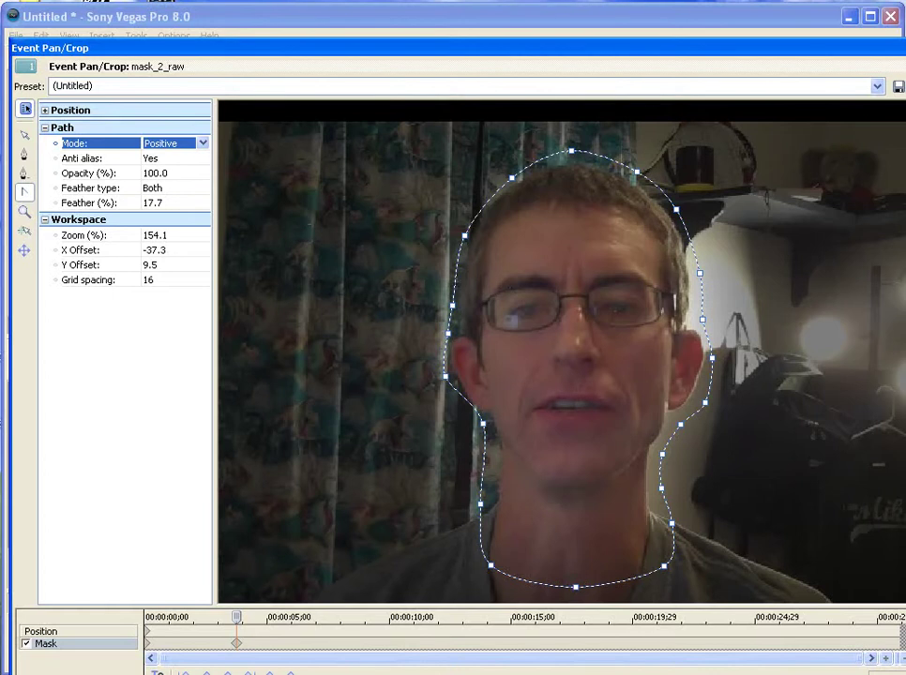
Close Event Pan/Crop and add Digital_Rain.wmv from My Videos at the timeline start on a new video track below the others.
{"action": "left_click", "coordinate": [903, 48]}
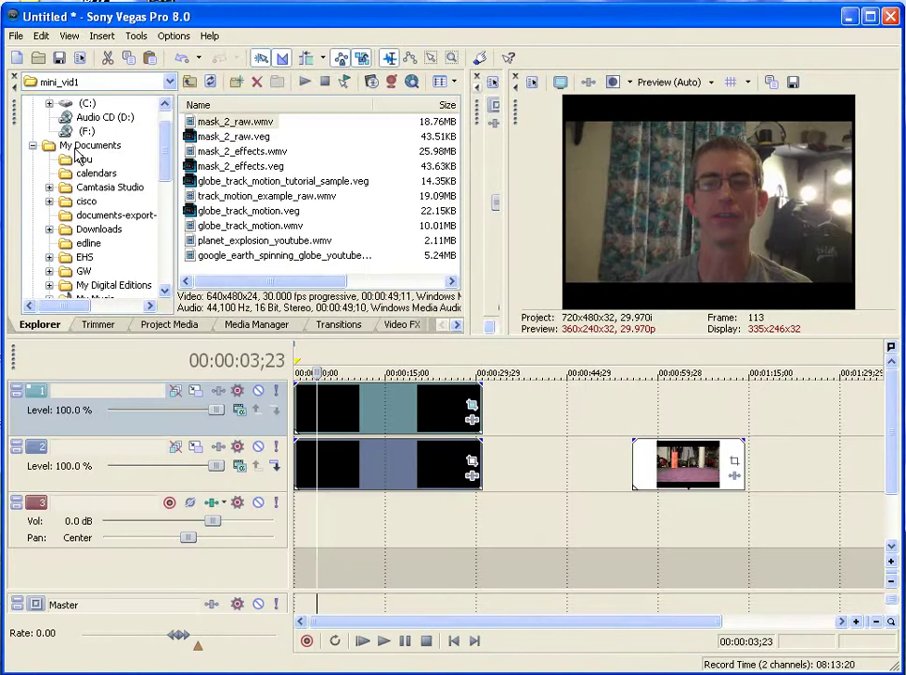
{"action": "scroll", "coordinate": [160, 172], "scroll_direction": "up", "scroll_amount": 1}
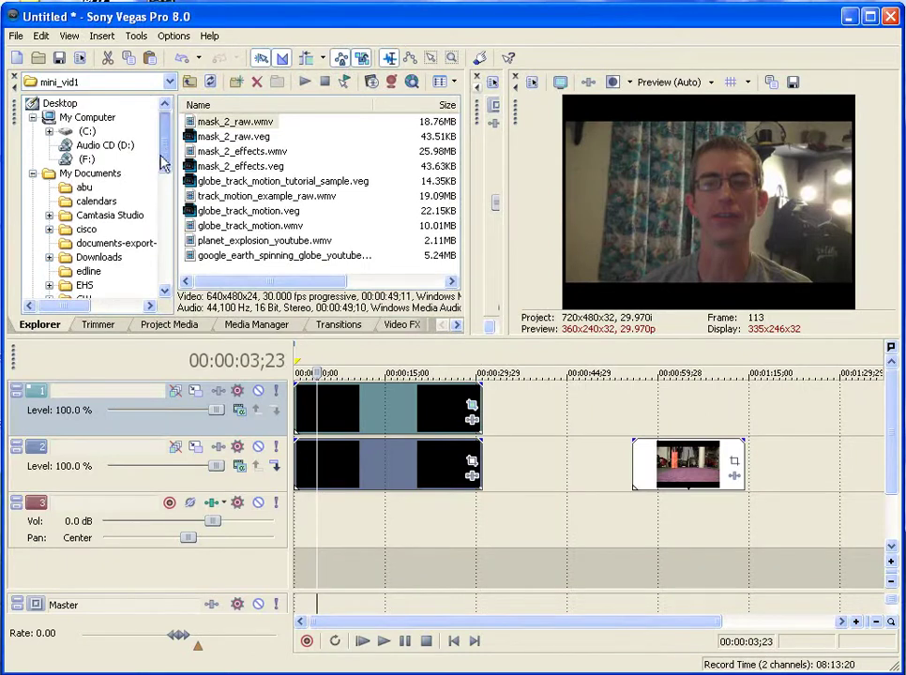
{"action": "left_click", "coordinate": [33, 174]}
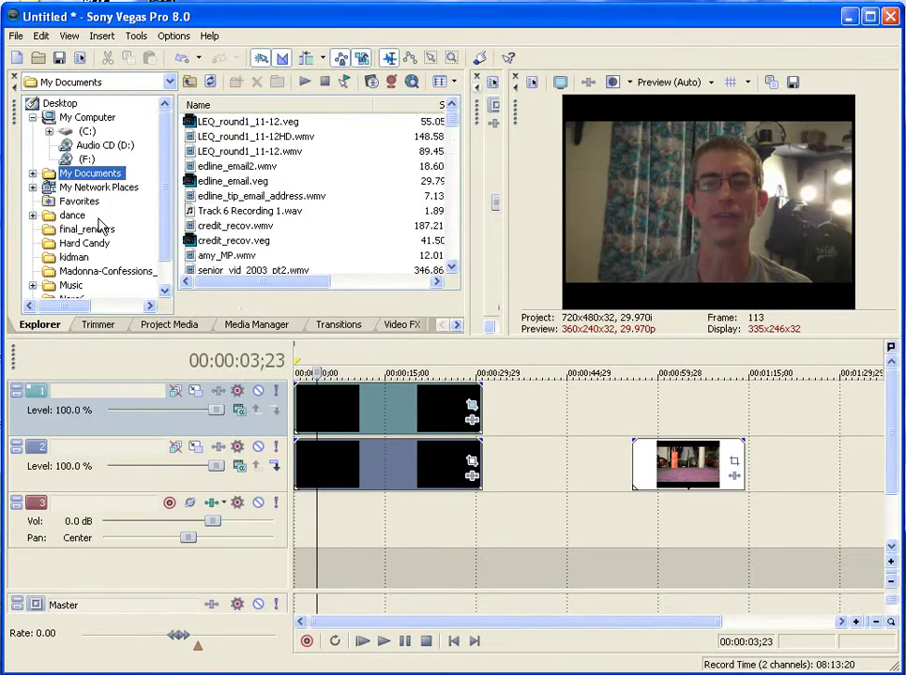
{"action": "scroll", "coordinate": [150, 235], "scroll_direction": "down", "scroll_amount": 1}
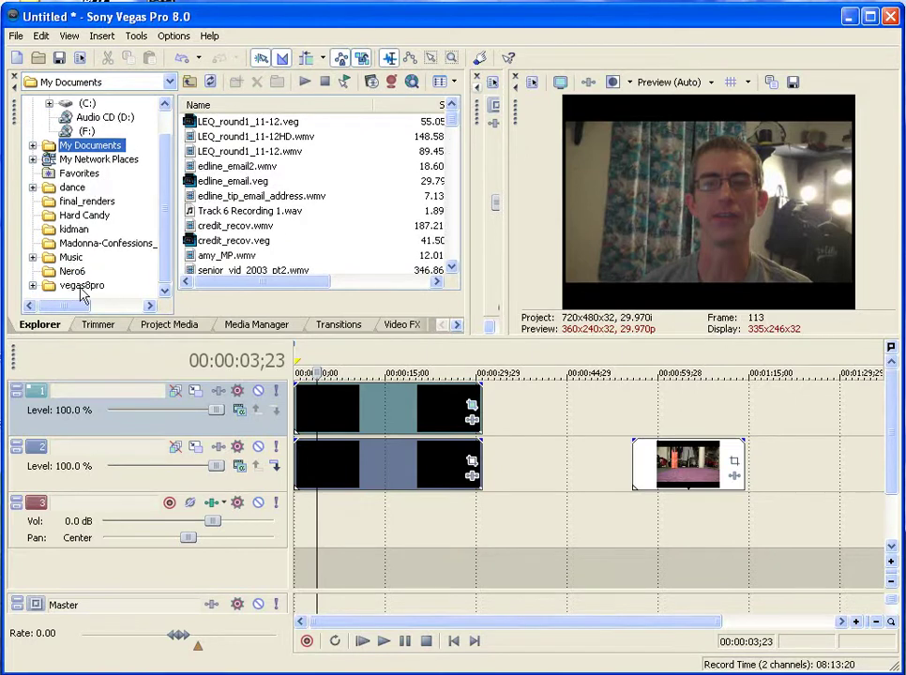
{"action": "left_click", "coordinate": [32, 145]}
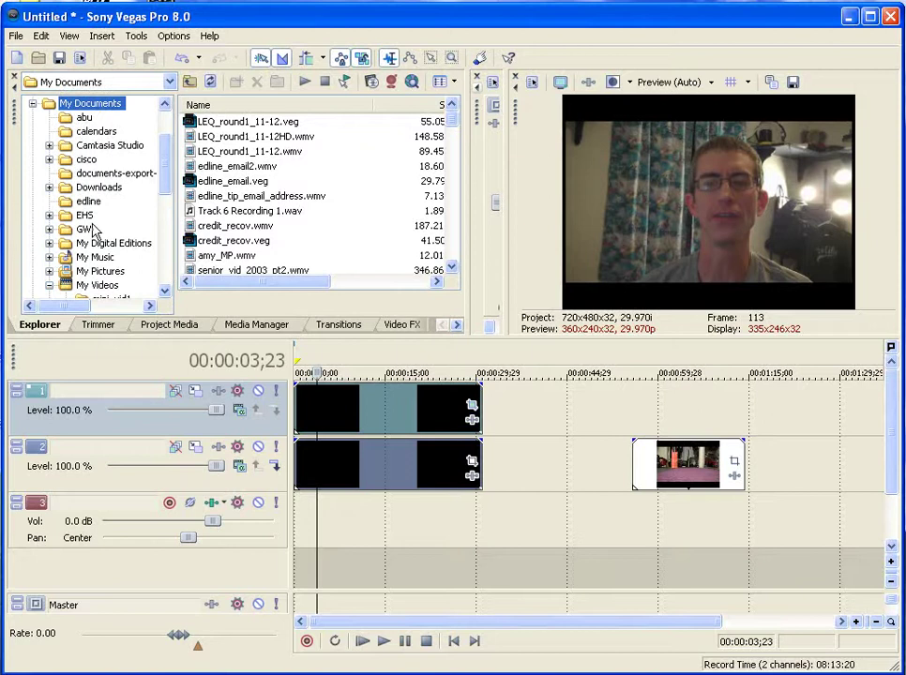
{"action": "left_click", "coordinate": [99, 285]}
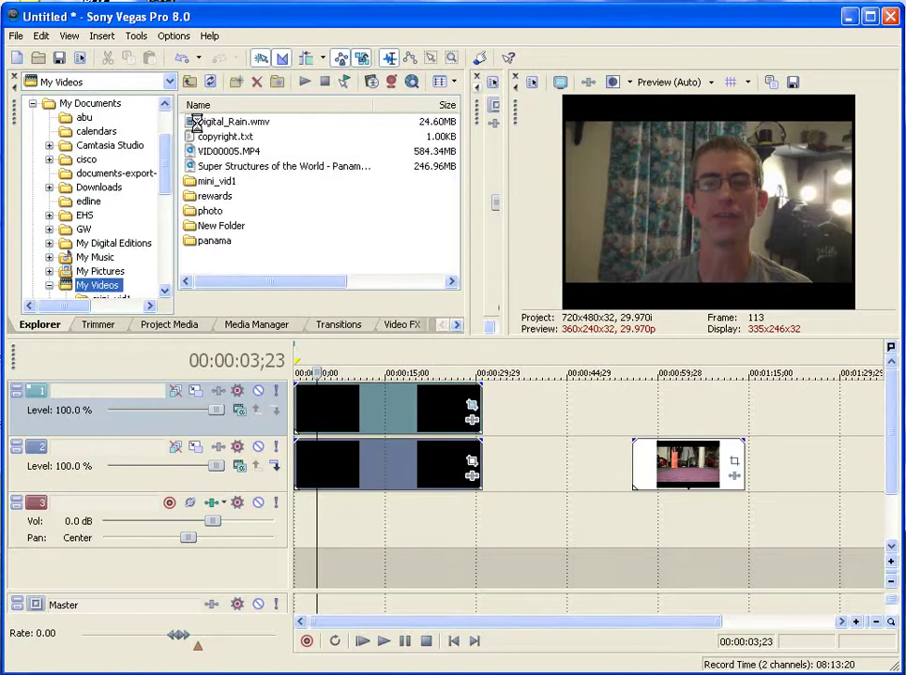
{"action": "left_click_drag", "start_coordinate": [233, 122], "coordinate": [294, 579]}
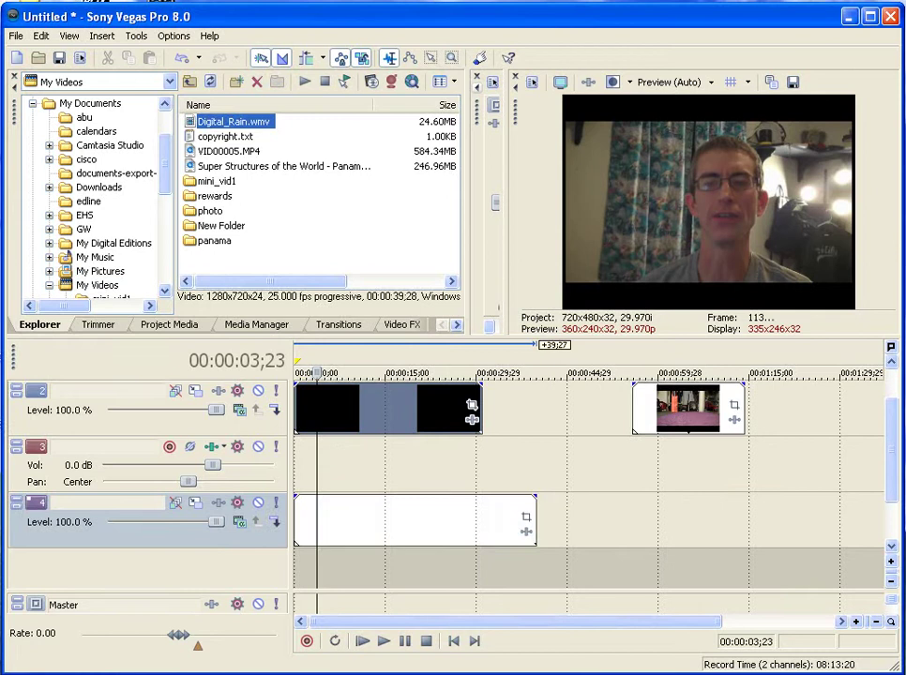
{"action": "scroll", "coordinate": [891, 449], "scroll_direction": "up", "scroll_amount": 1}
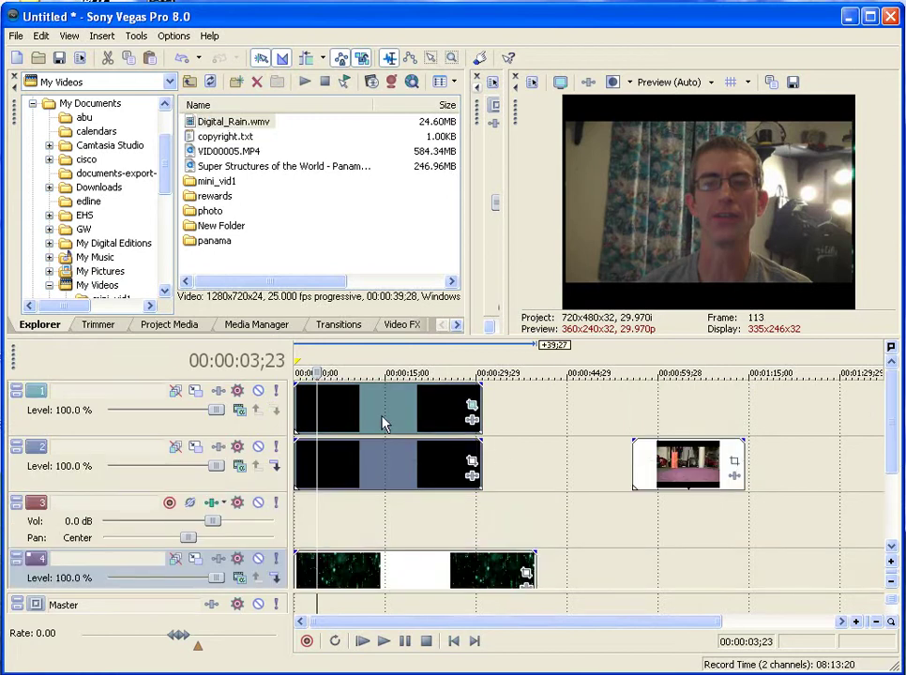
Mute track 2 and set the top face clip's mask mode to Negative, previewing the digital rain through the face area.
{"action": "left_click", "coordinate": [260, 451]}
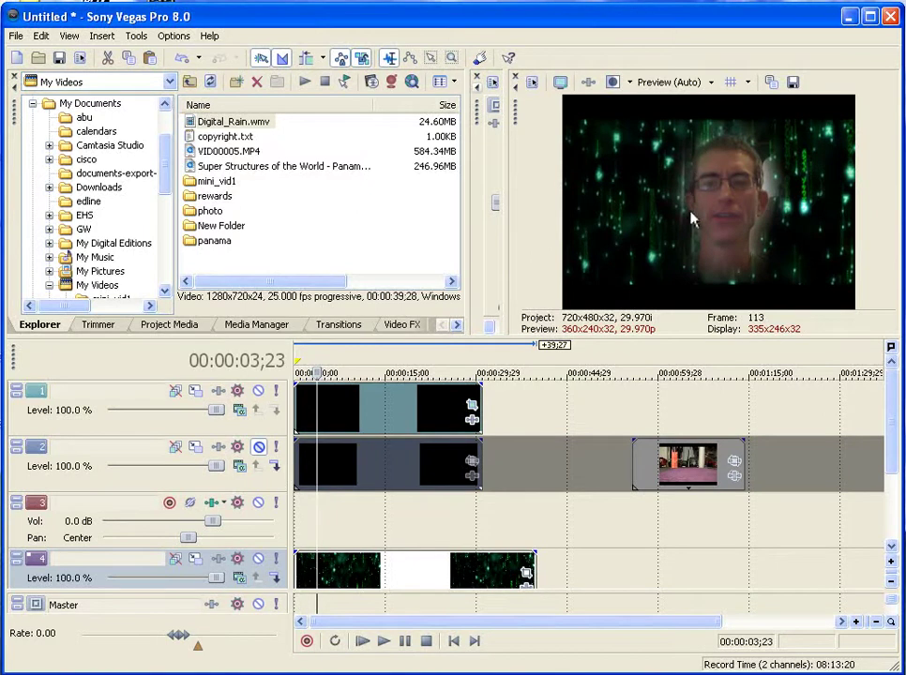
{"action": "left_click", "coordinate": [364, 410]}
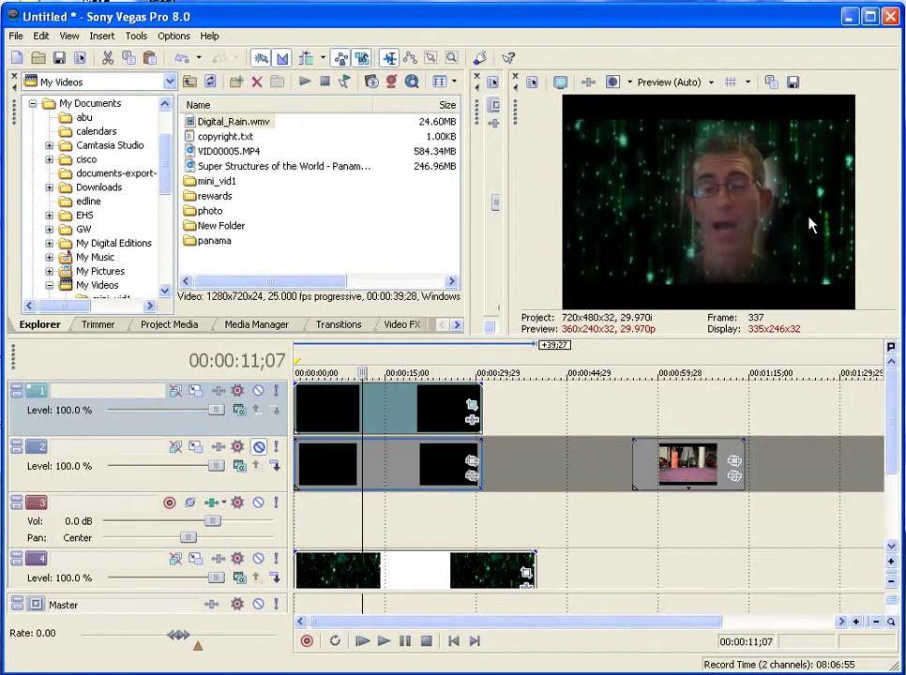
{"action": "left_click", "coordinate": [471, 406]}
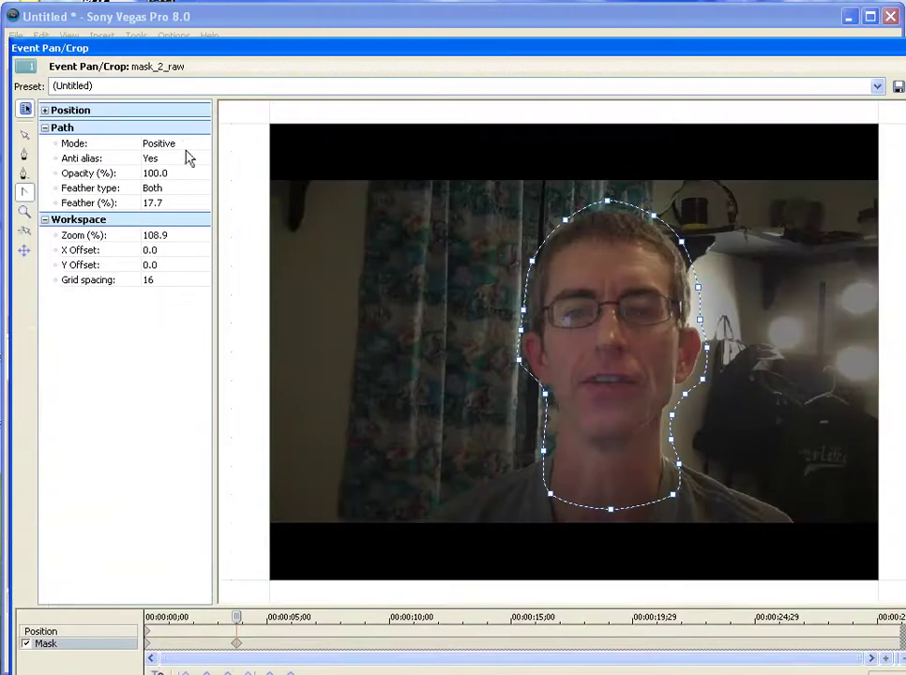
{"action": "left_click", "coordinate": [194, 146]}
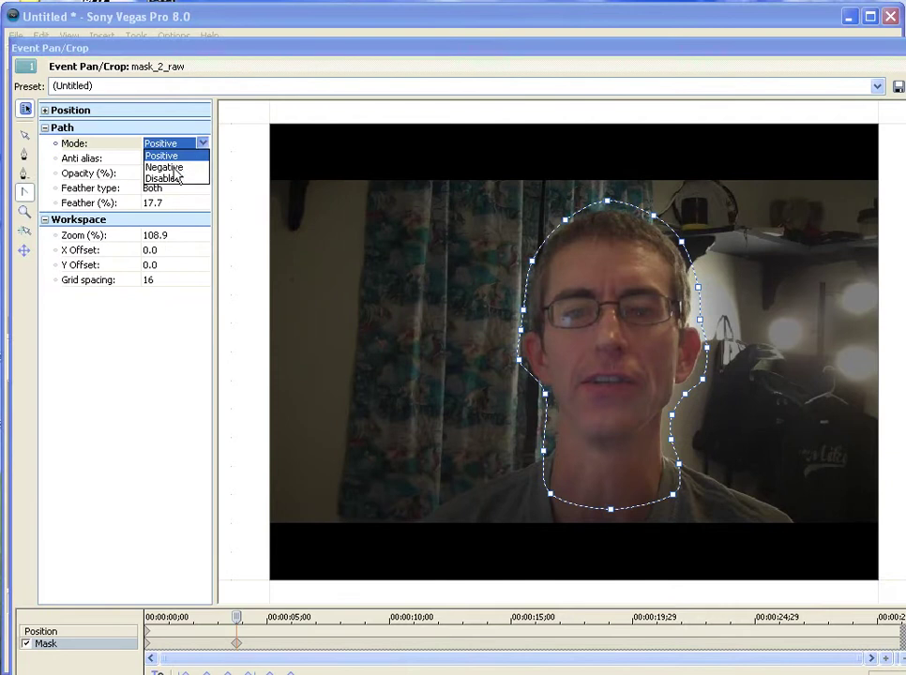
{"action": "left_click", "coordinate": [167, 167]}
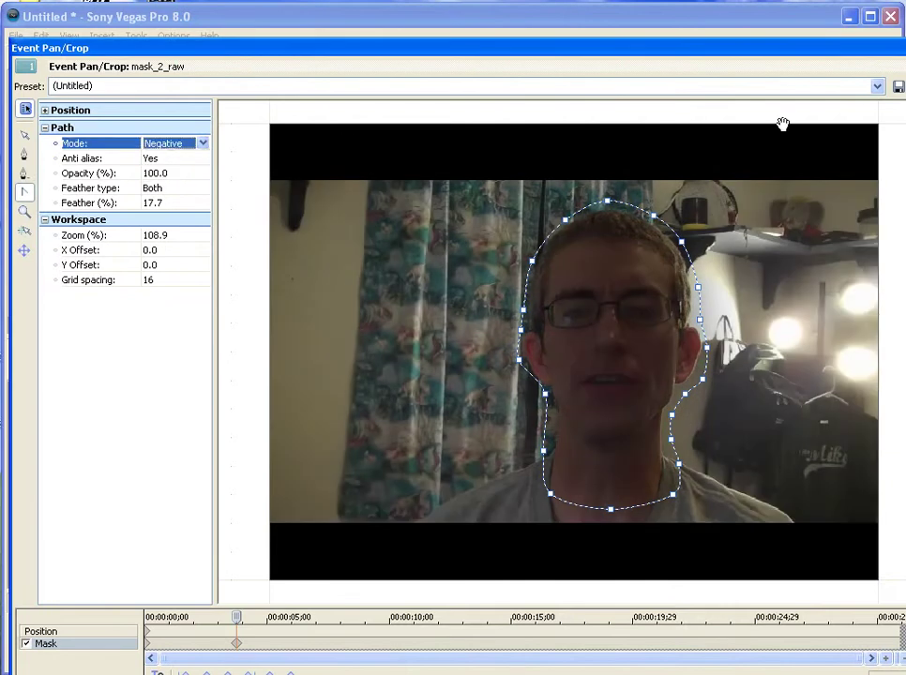
{"action": "left_click", "coordinate": [904, 48]}
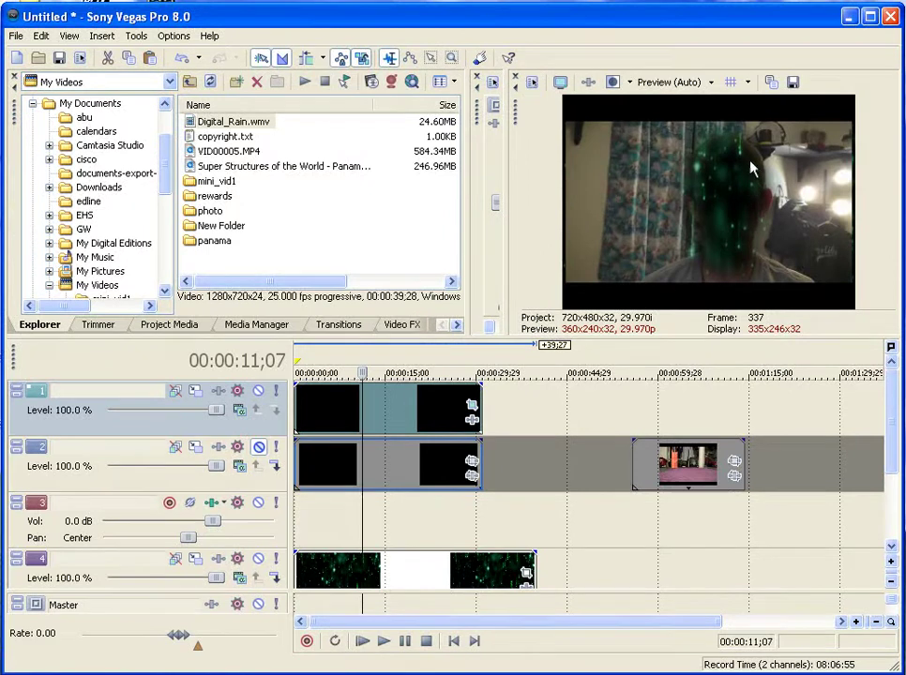
{"action": "left_click", "coordinate": [339, 521]}
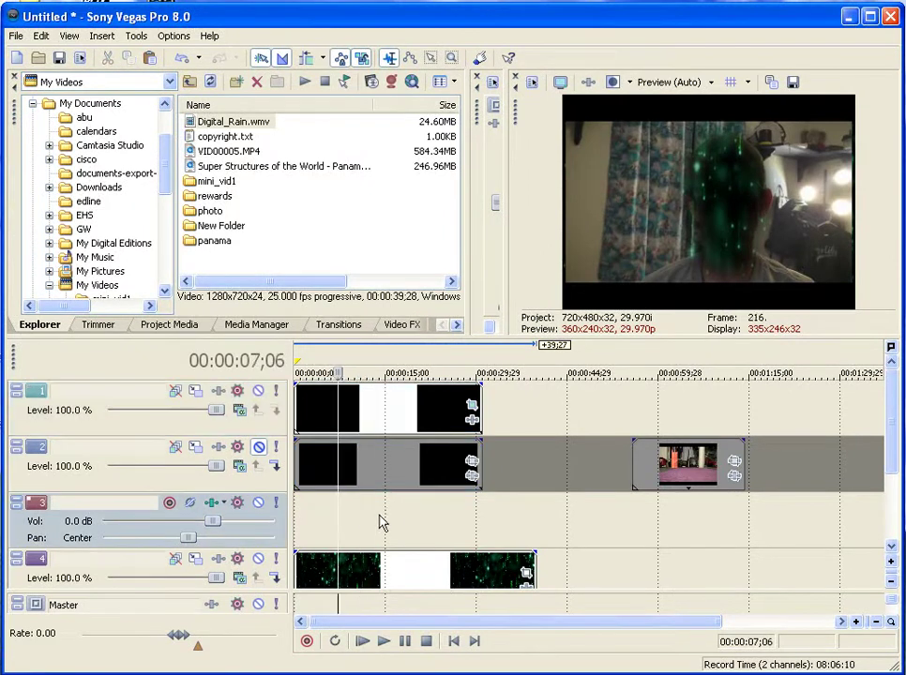
{"action": "left_click", "coordinate": [396, 519]}
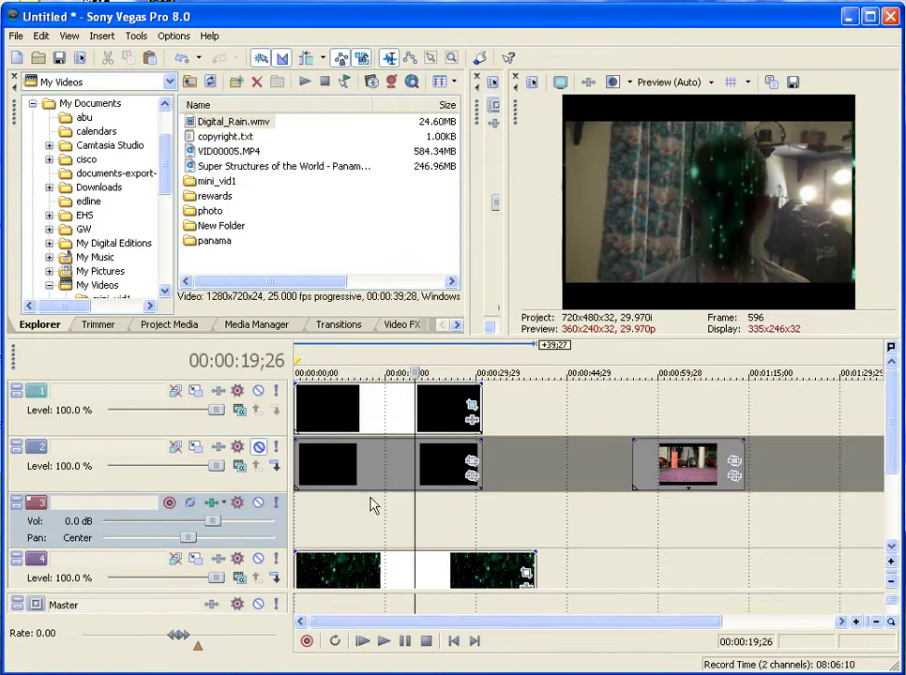
Unmute track 2 and set the top clip's face mask mode back to Positive.
{"action": "left_click", "coordinate": [258, 448]}
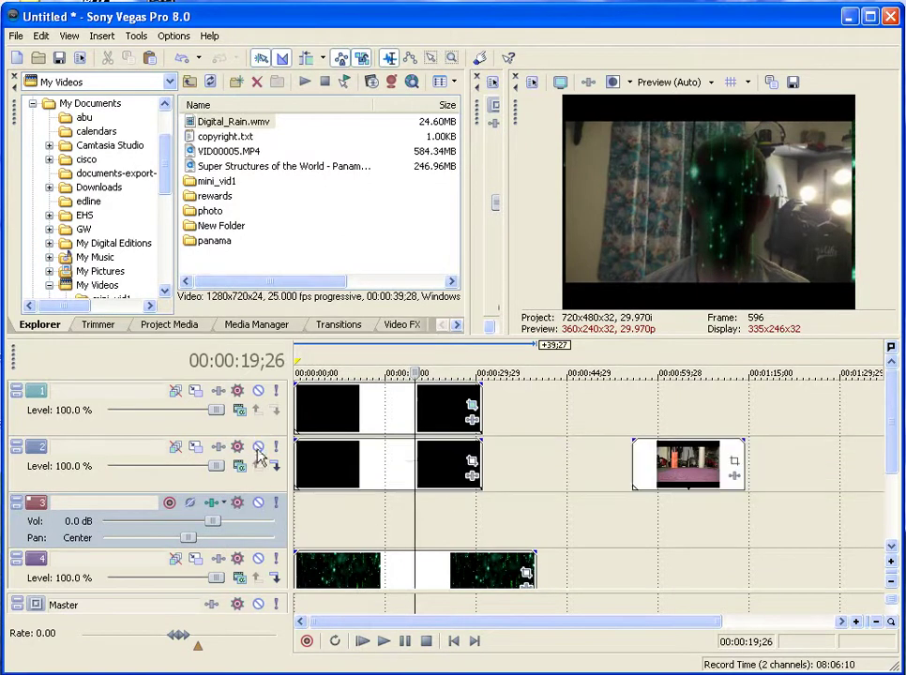
{"action": "left_click", "coordinate": [328, 413]}
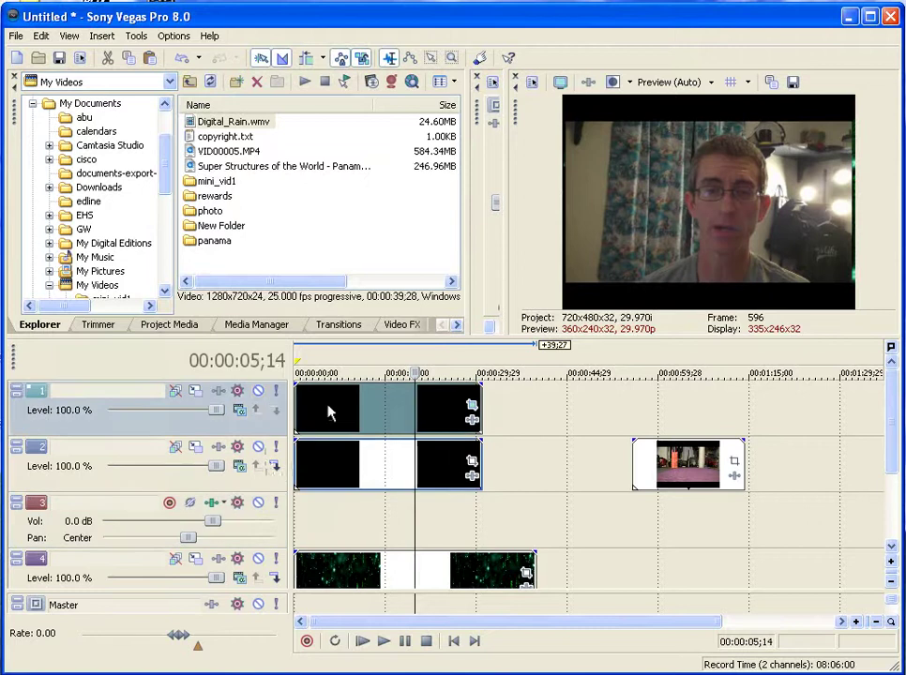
{"action": "left_click", "coordinate": [347, 406]}
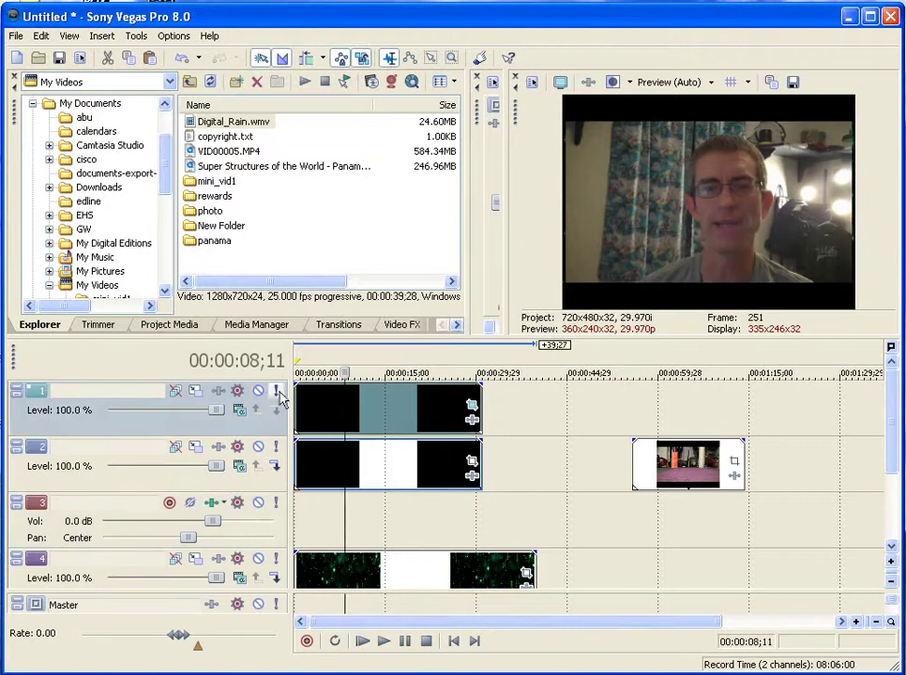
{"action": "left_click", "coordinate": [471, 409]}
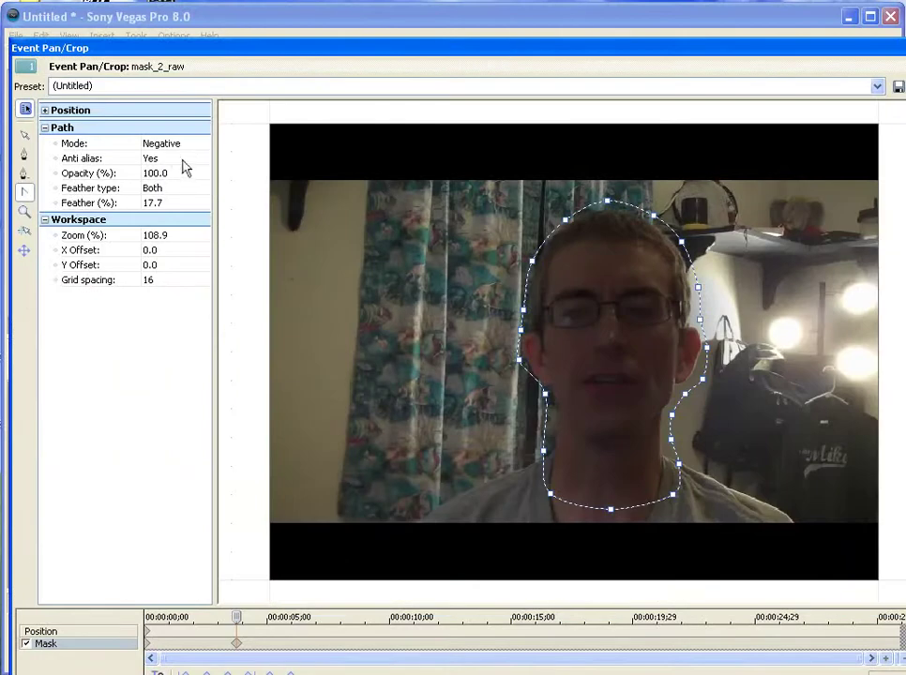
{"action": "left_click", "coordinate": [188, 145]}
{"action": "left_click", "coordinate": [188, 155]}
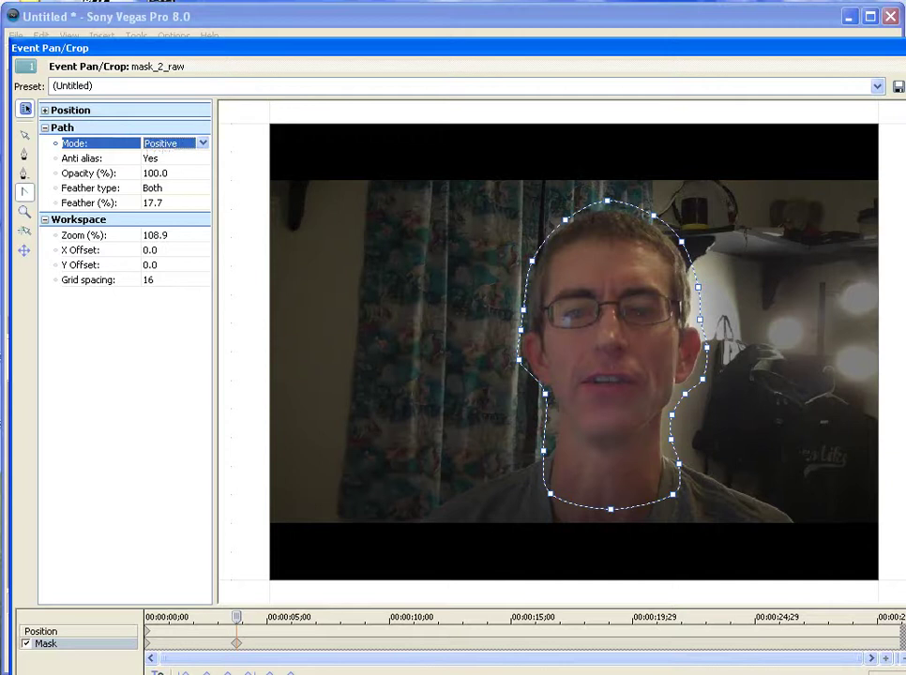
{"action": "left_click", "coordinate": [904, 48]}
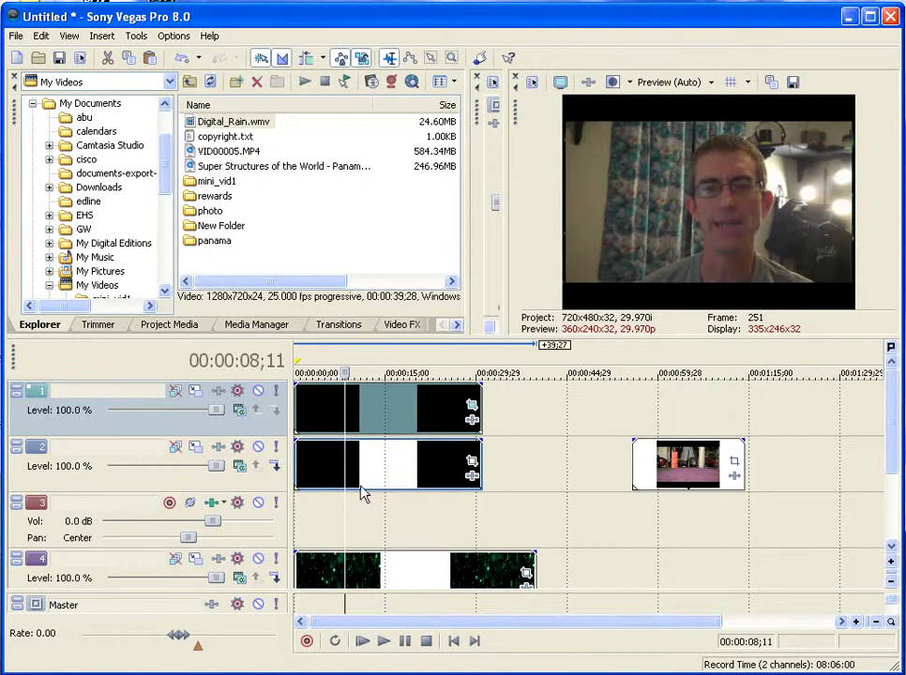
Apply Sony Gaussian Blur to the masked face clip with a horizontal range of about 0.134 and a vertical range of about 0.128.
{"action": "left_click", "coordinate": [472, 420]}
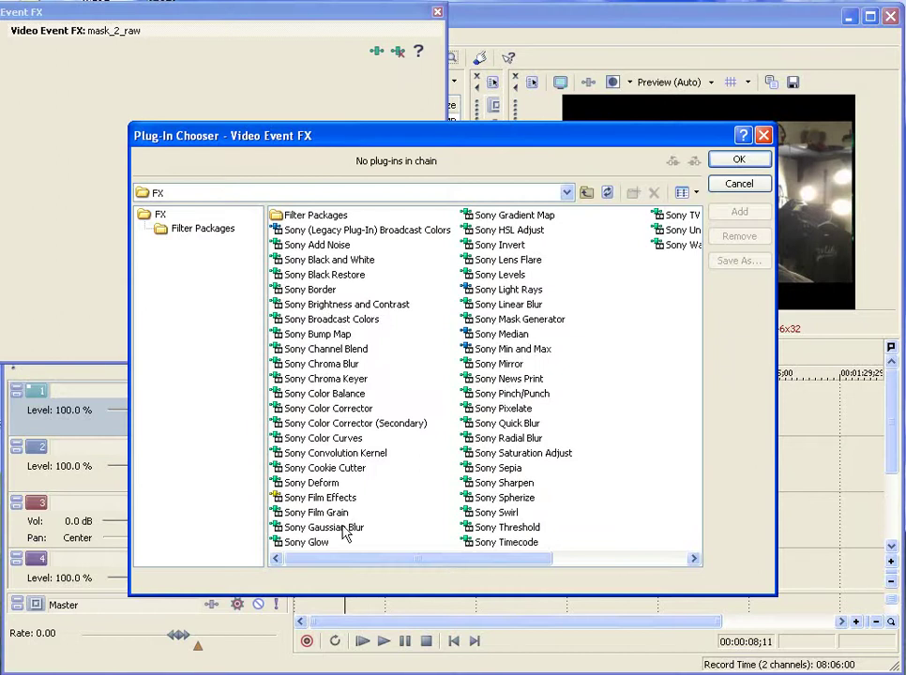
{"action": "left_click", "coordinate": [323, 528]}
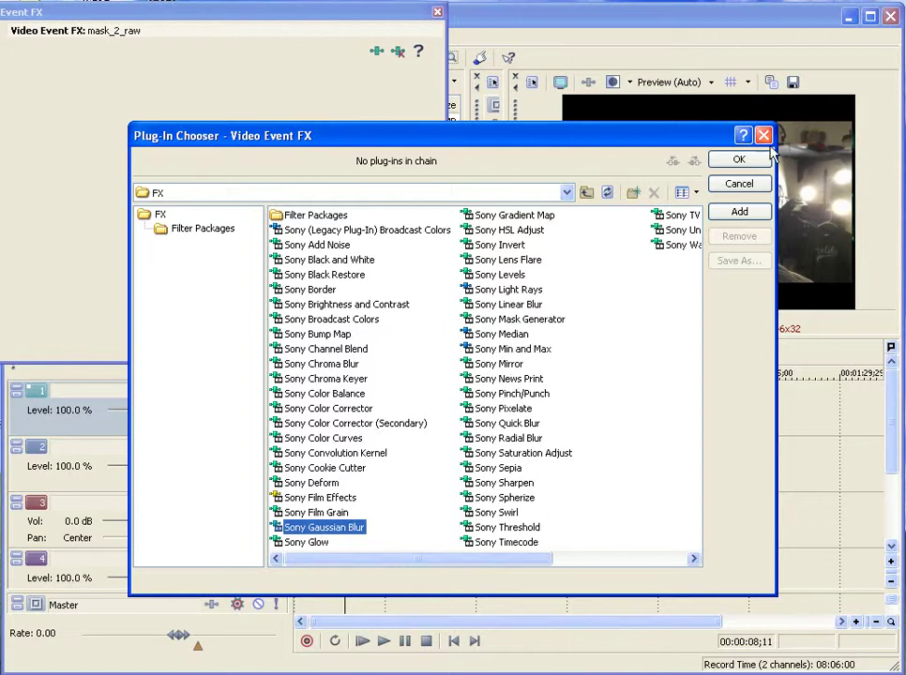
{"action": "left_click", "coordinate": [739, 158]}
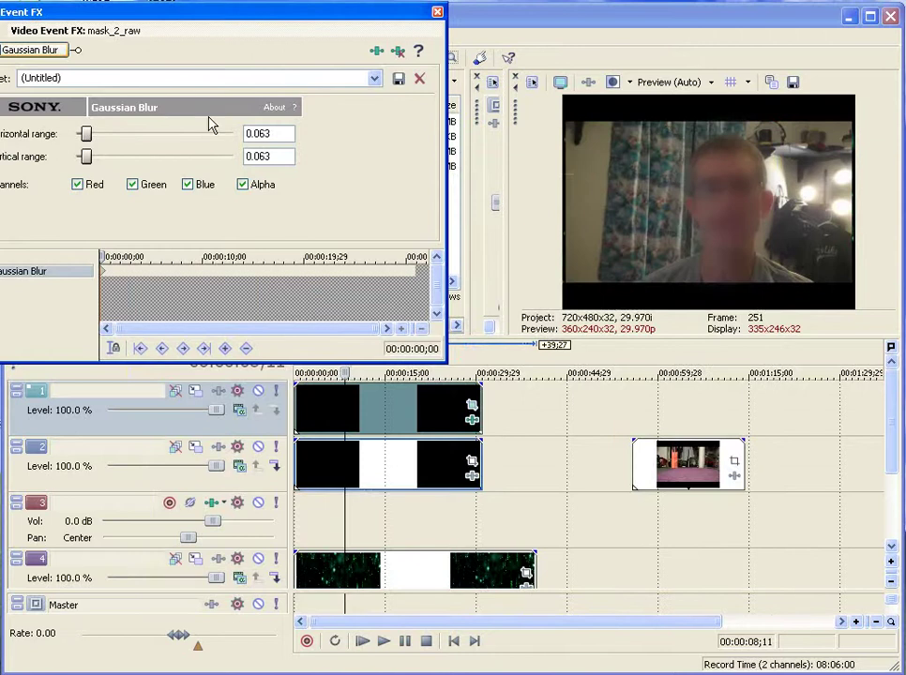
{"action": "mouse_move", "coordinate": [94, 161]}
{"action": "left_mouse_down"}
{"action": "mouse_move", "coordinate": [114, 159]}
{"action": "mouse_move", "coordinate": [105, 133]}
{"action": "mouse_move", "coordinate": [94, 134]}
{"action": "mouse_move", "coordinate": [93, 156]}
{"action": "left_mouse_up"}
{"action": "left_click", "coordinate": [79, 186]}
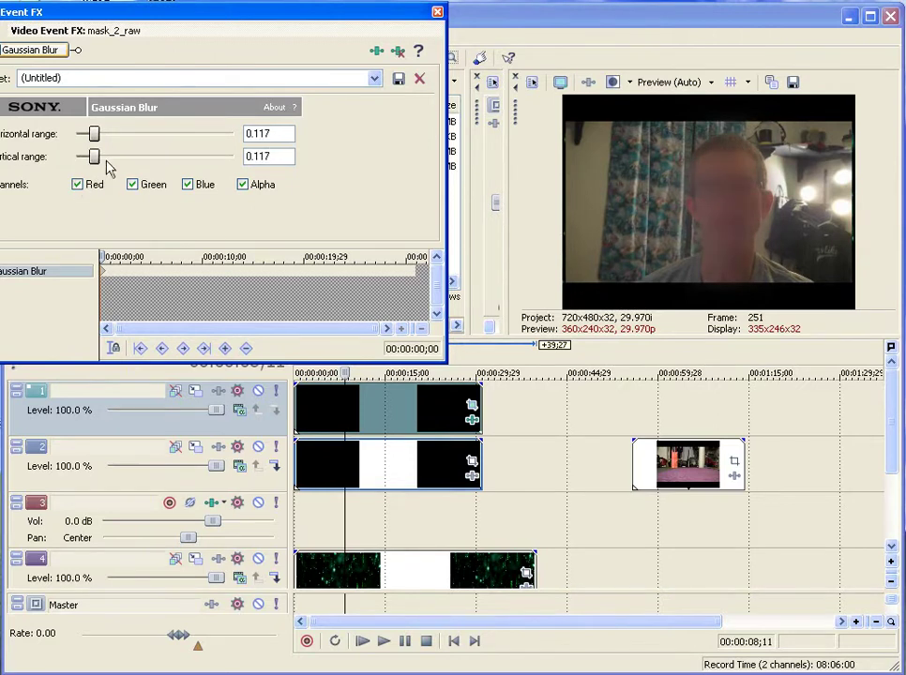
{"action": "left_click_drag", "start_coordinate": [95, 162], "coordinate": [101, 134]}
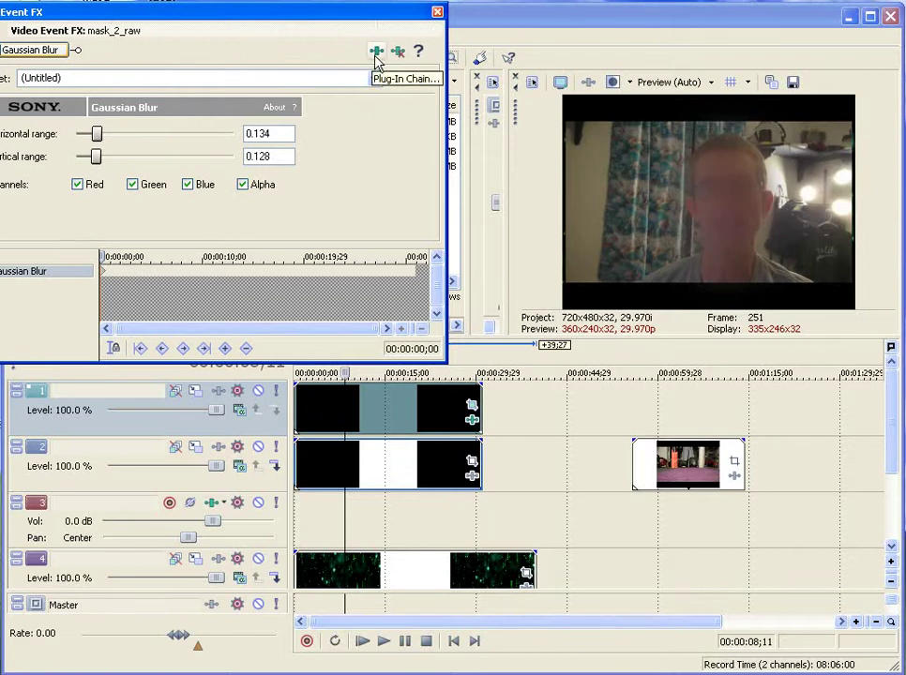
{"action": "left_click", "coordinate": [437, 12]}
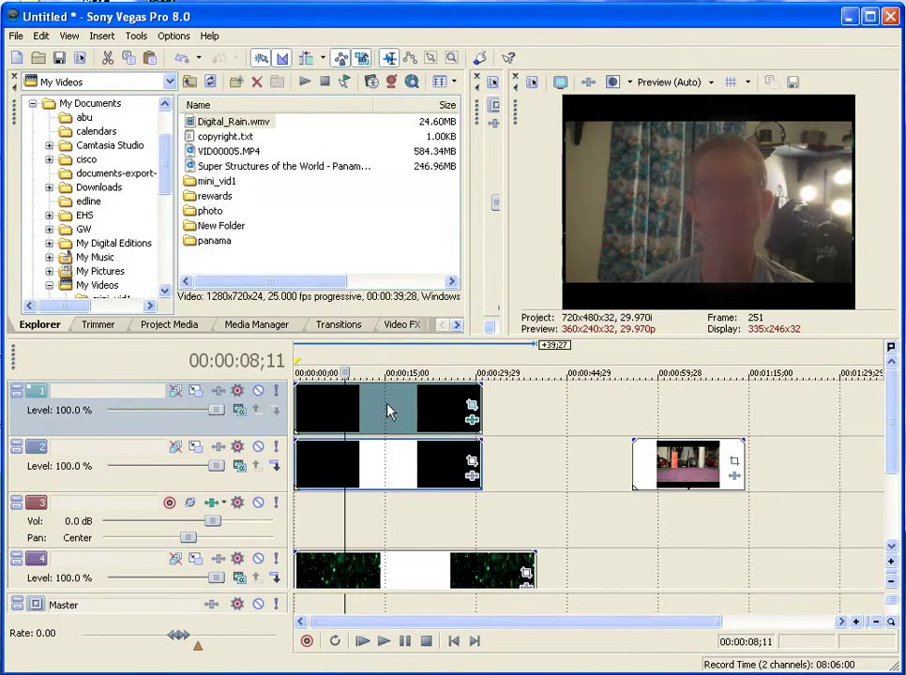
Play back part of the timeline to check the blur on the moving face.
{"action": "key", "text": "space"}
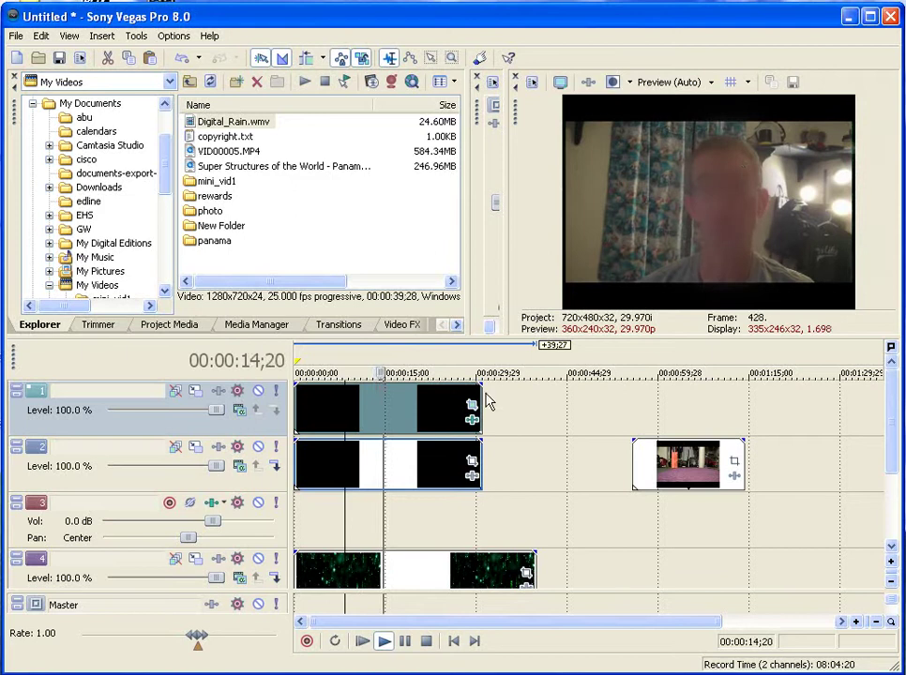
{"action": "key", "text": "space"}
{"action": "left_click", "coordinate": [394, 419]}
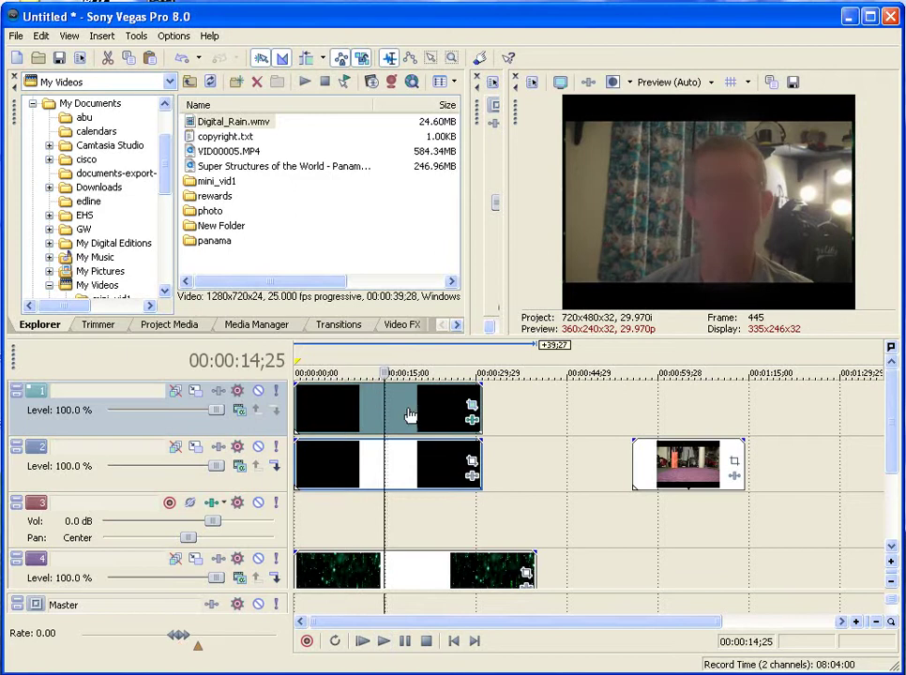
Examine how the face mask follows the head at 00:00:05;25 in Event Pan/Crop, then close it.
{"action": "left_click", "coordinate": [471, 408]}
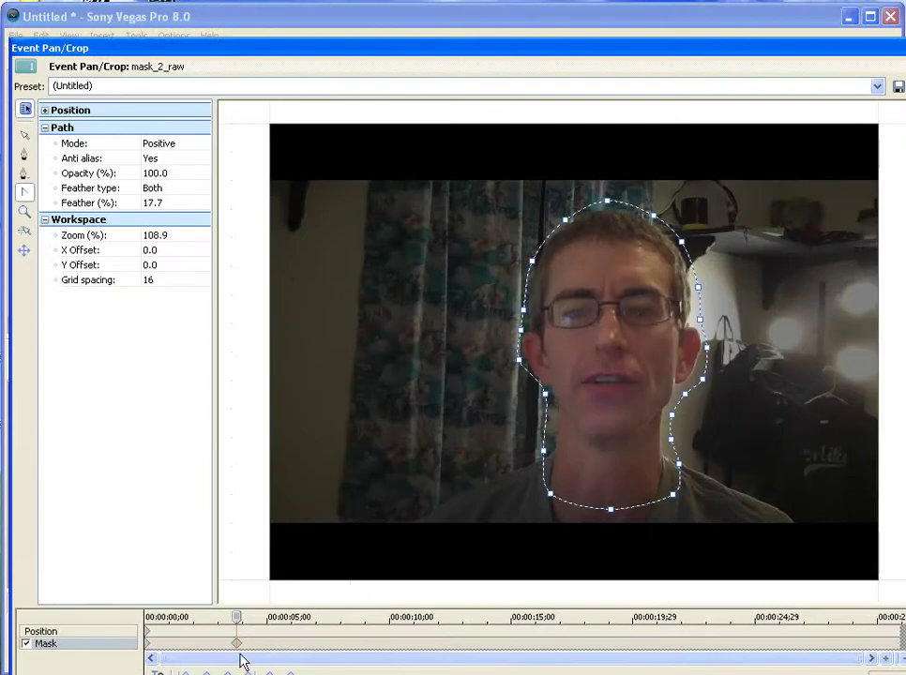
{"action": "left_click", "coordinate": [287, 649]}
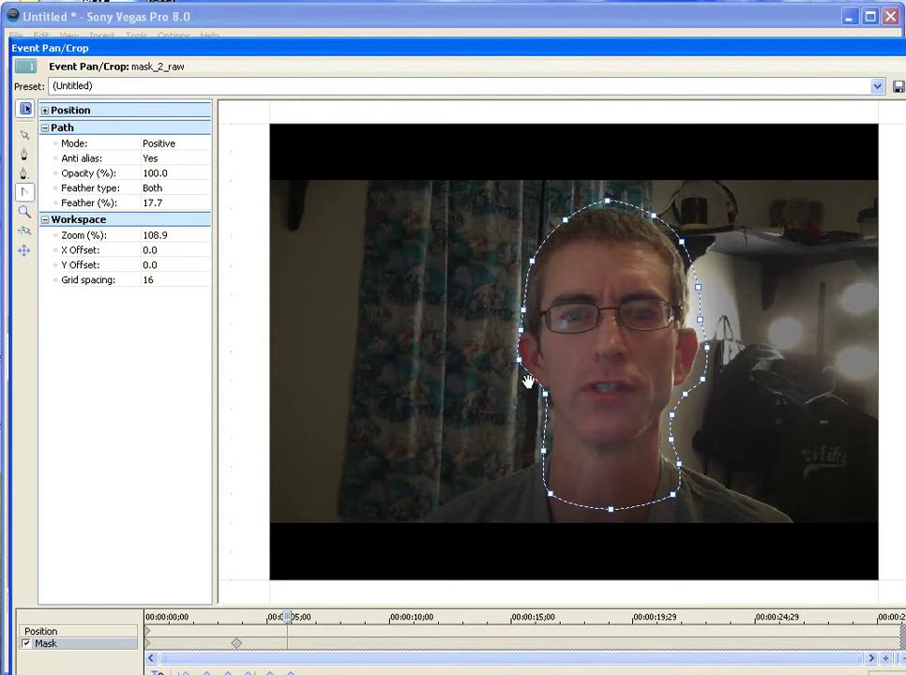
{"action": "left_click", "coordinate": [288, 638]}
{"action": "left_click", "coordinate": [905, 48]}
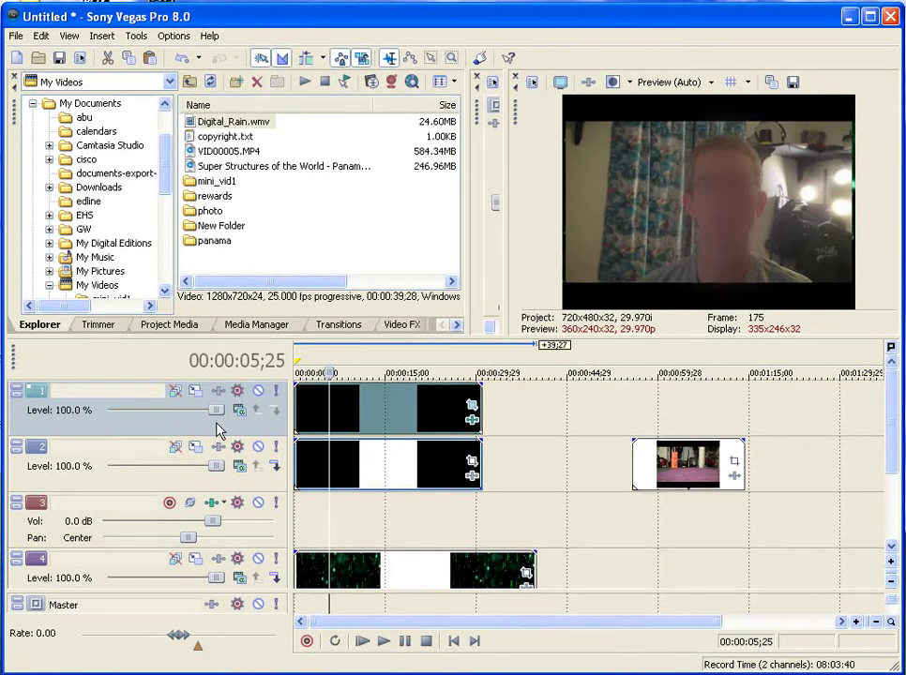
Insert a new video track above the others and place the cursor at 00:00:02;26 on it.
{"action": "right_click", "coordinate": [137, 434]}
{"action": "left_click", "coordinate": [152, 463]}
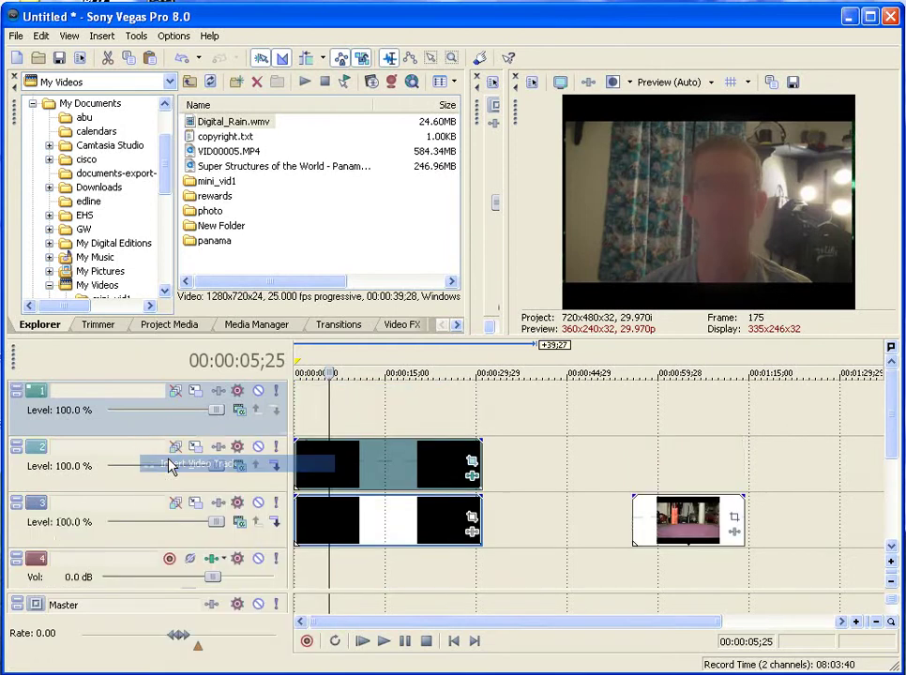
{"action": "left_click", "coordinate": [300, 414]}
{"action": "left_click", "coordinate": [314, 414]}
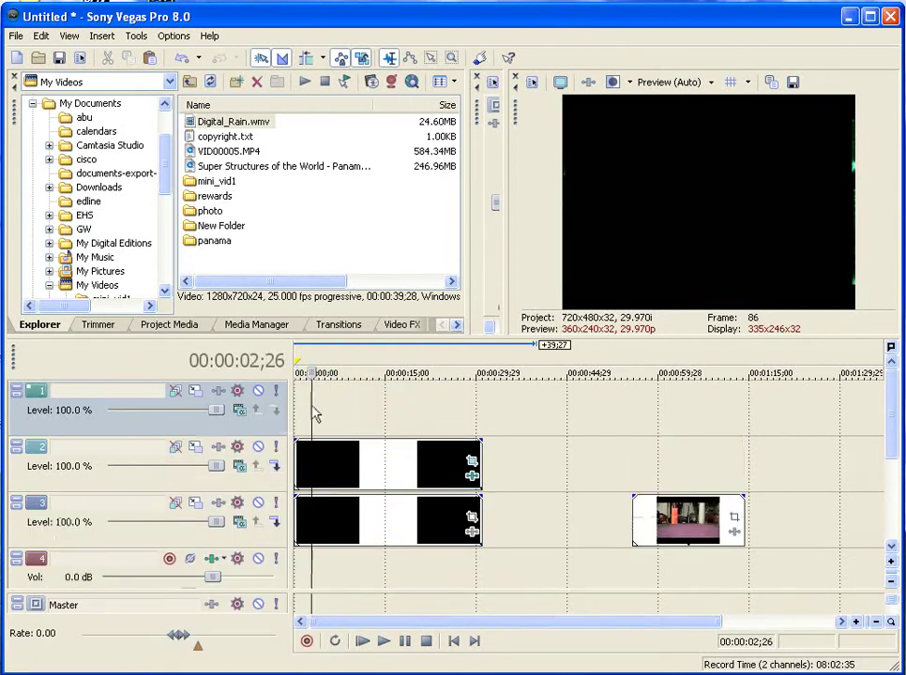
Insert a text title with the person's surname on the new track and place it in the frame's lower-left at X -0.451, Y 0.707.
{"action": "left_click", "coordinate": [99, 36]}
{"action": "left_click", "coordinate": [134, 204]}
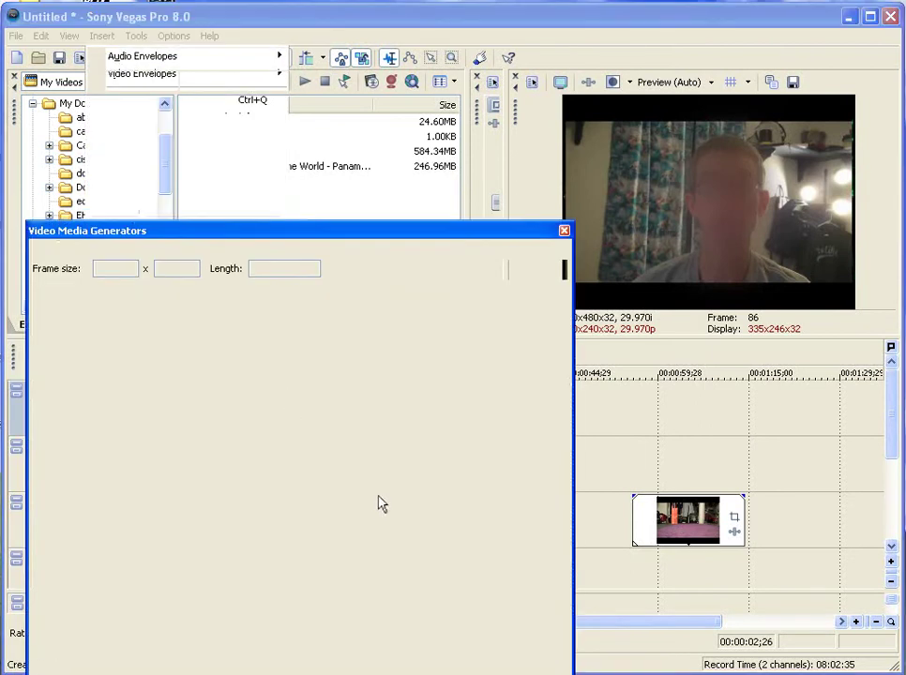
{"action": "left_click_drag", "start_coordinate": [365, 484], "coordinate": [42, 352]}
{"action": "type", "text": "Richter"}
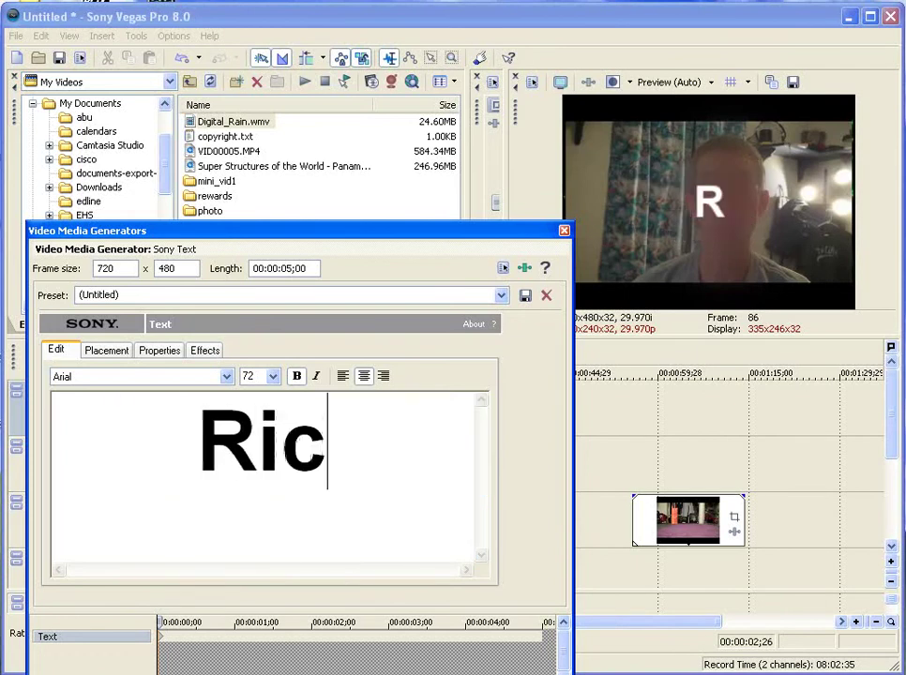
{"action": "left_click", "coordinate": [106, 350]}
{"action": "left_click_drag", "start_coordinate": [199, 468], "coordinate": [141, 548]}
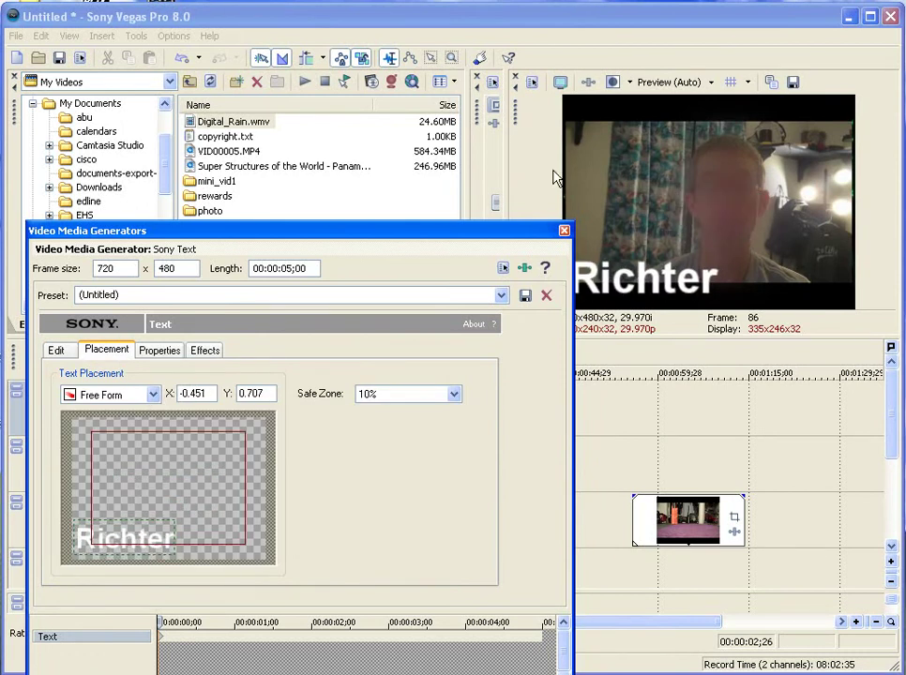
{"action": "left_click", "coordinate": [564, 230]}
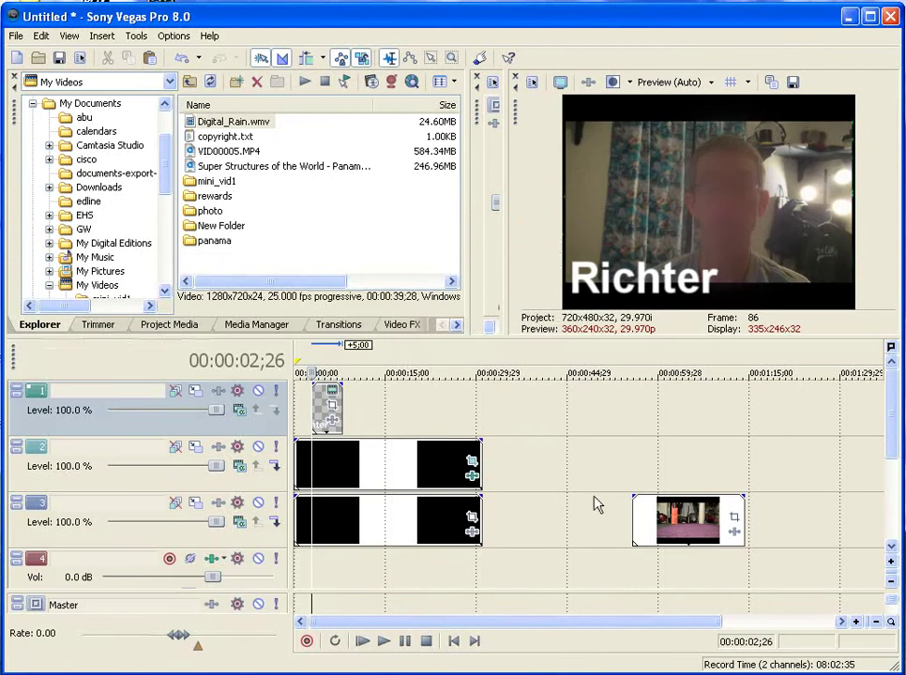
Select the purple mat clip on track 3 at about 00:01:03;05.
{"action": "left_click", "coordinate": [682, 533]}
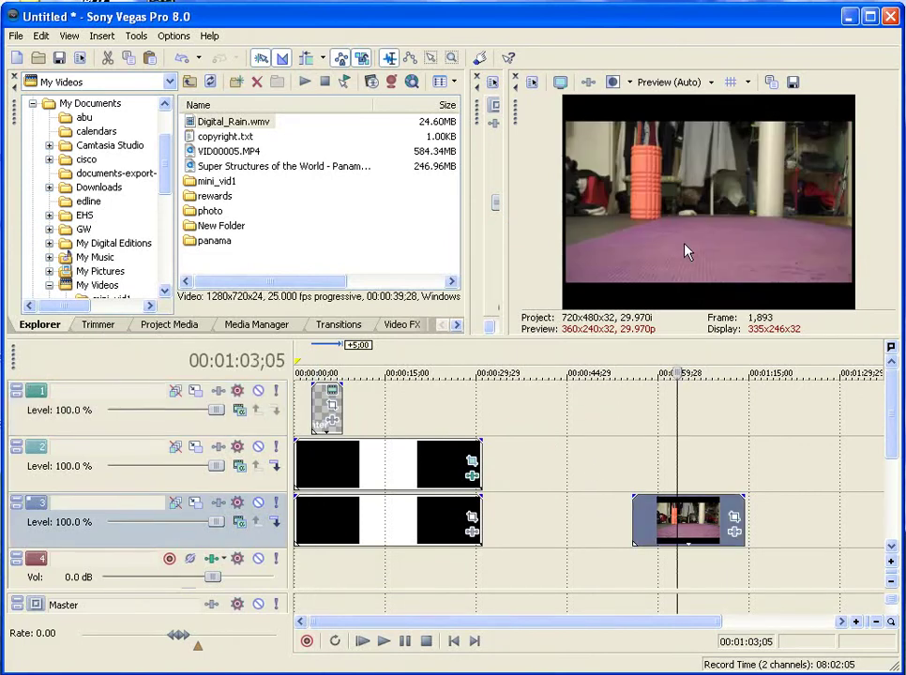